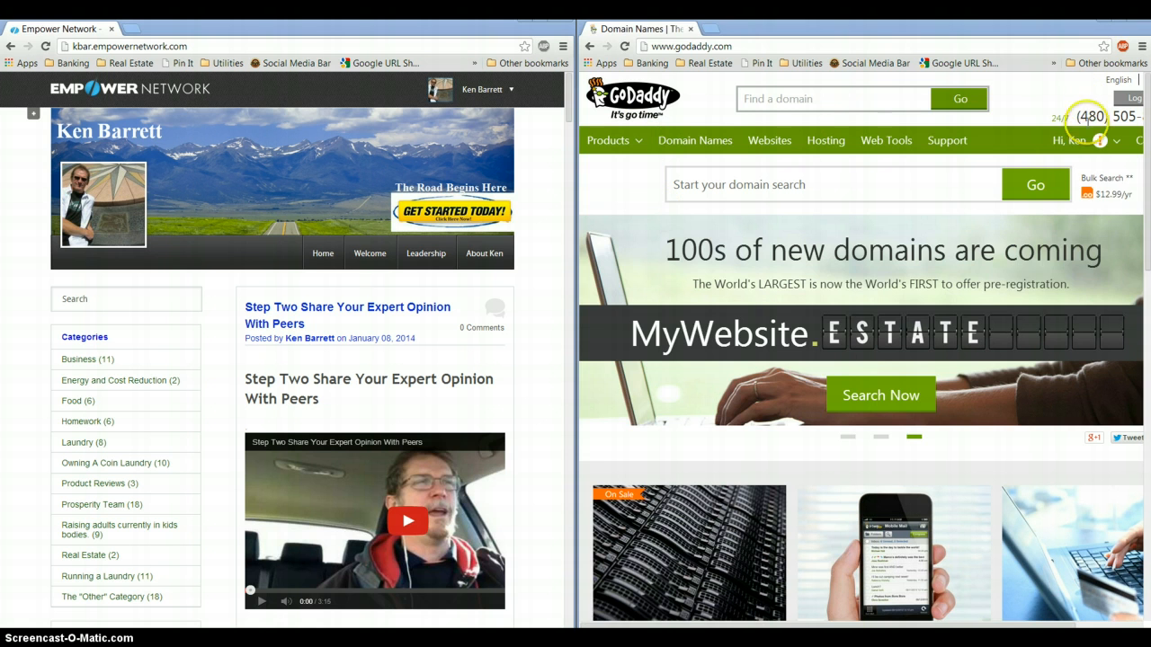
# Open My Account from the account menu, show 20 domains per page, and scroll to laundromathowto.com
pyautogui.click(1067, 143)
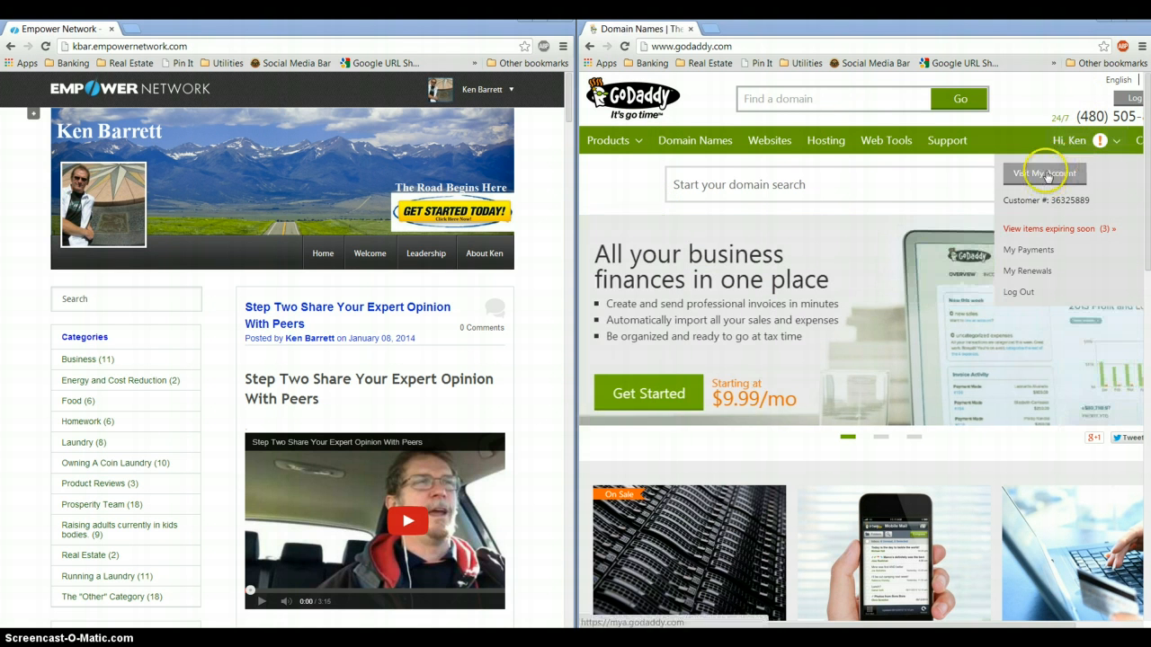
pyautogui.click(1044, 174)
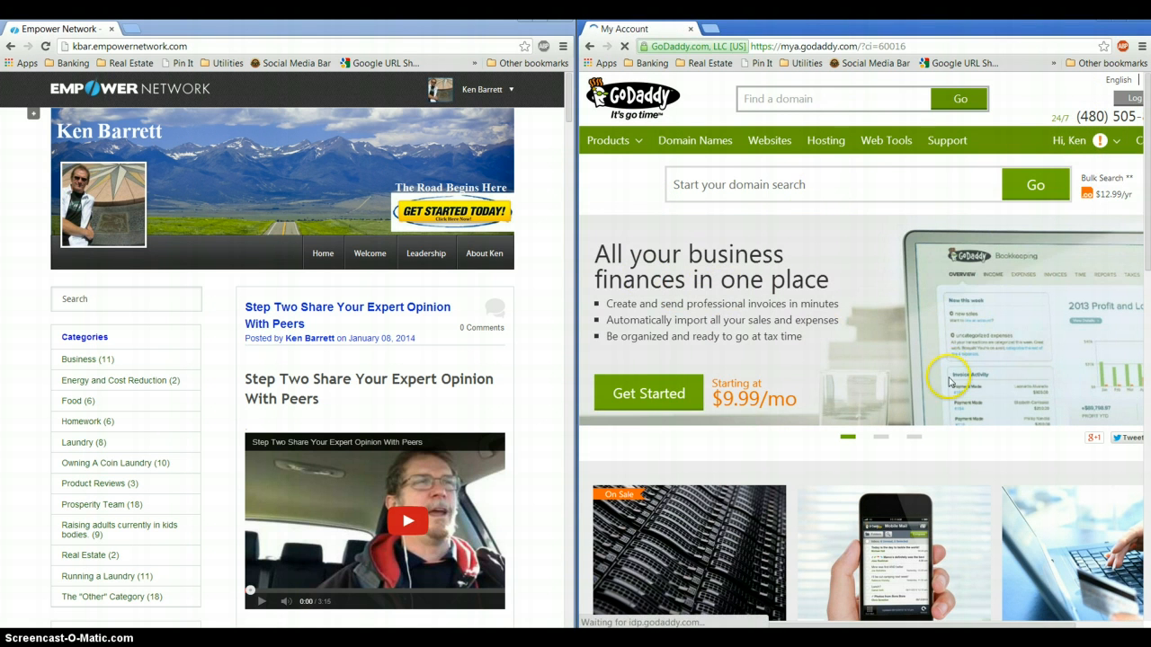
pyautogui.click(605, 354)
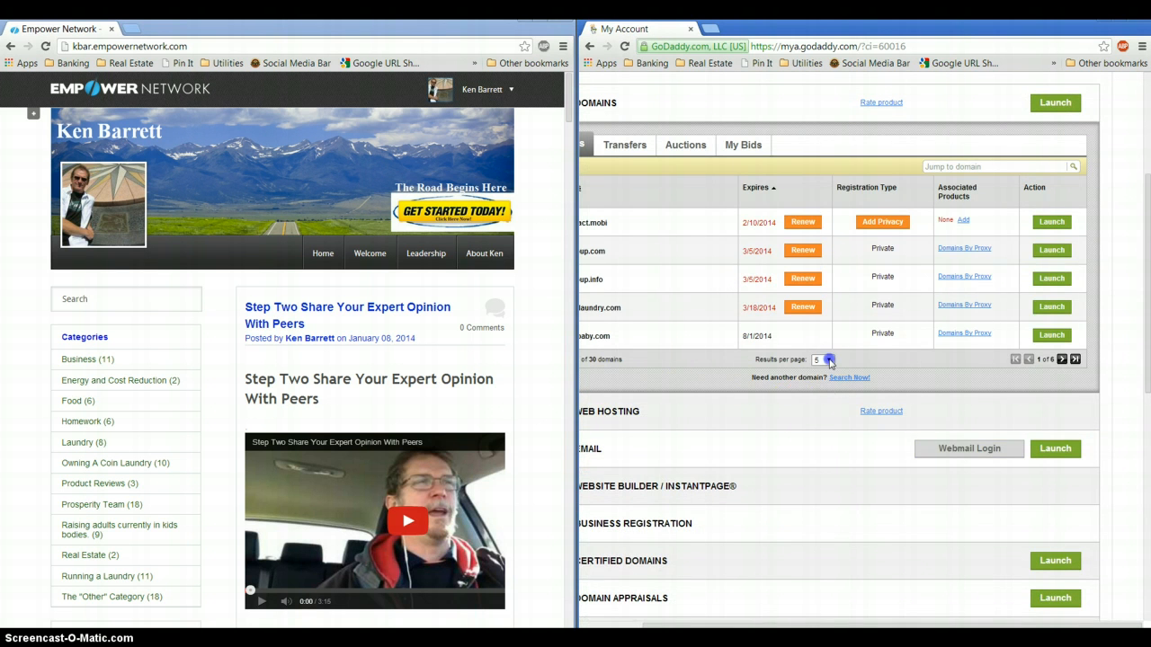
pyautogui.click(821, 360)
pyautogui.click(820, 389)
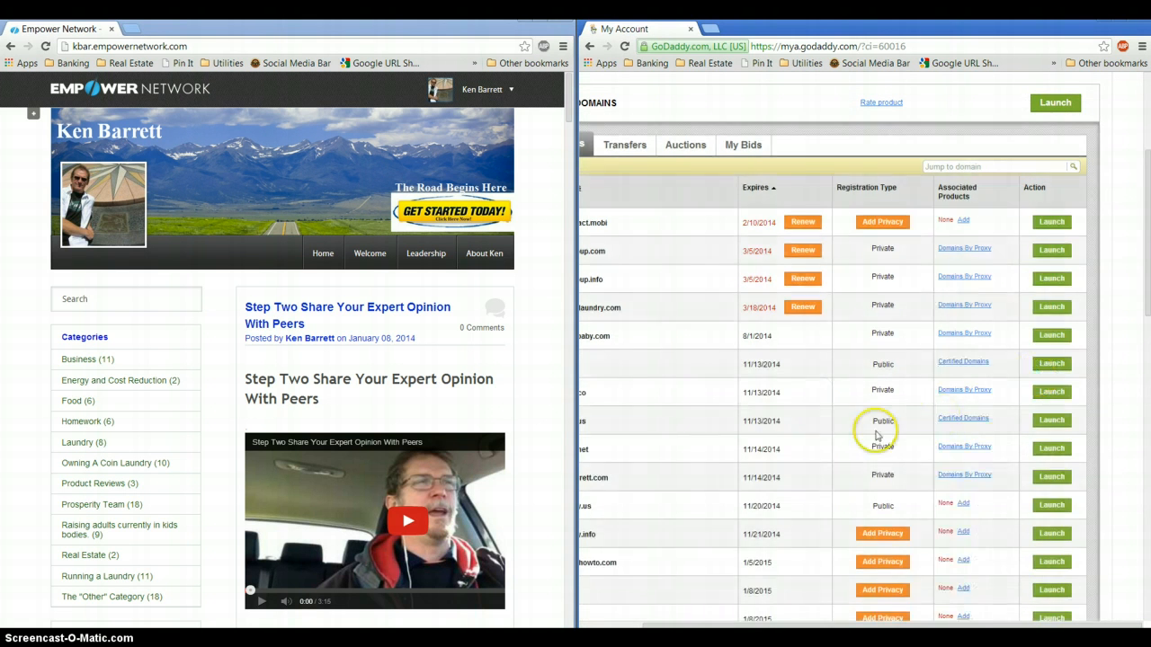
pyautogui.moveTo(829, 627); pyautogui.dragTo(761, 628)
pyautogui.scroll(-1, 733, 486)
pyautogui.scroll(-1, 734, 486)
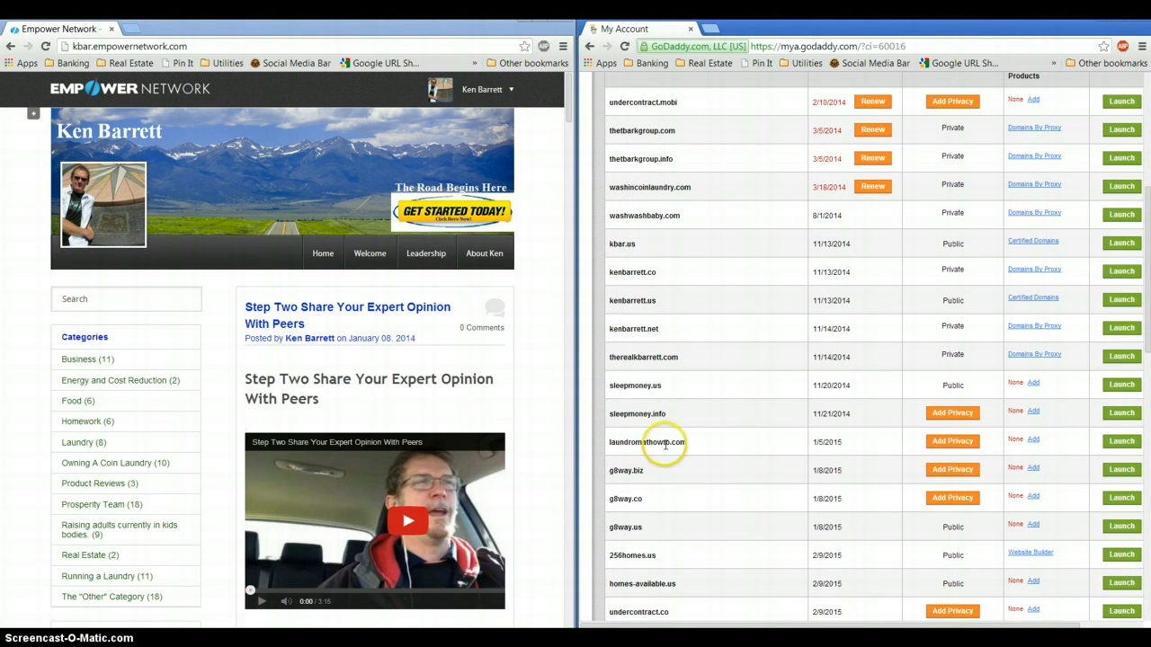
# Check the main blog's Custom Domain setting, then browse the Buying and Owning A Laundromat blog
pyautogui.click(33, 117)
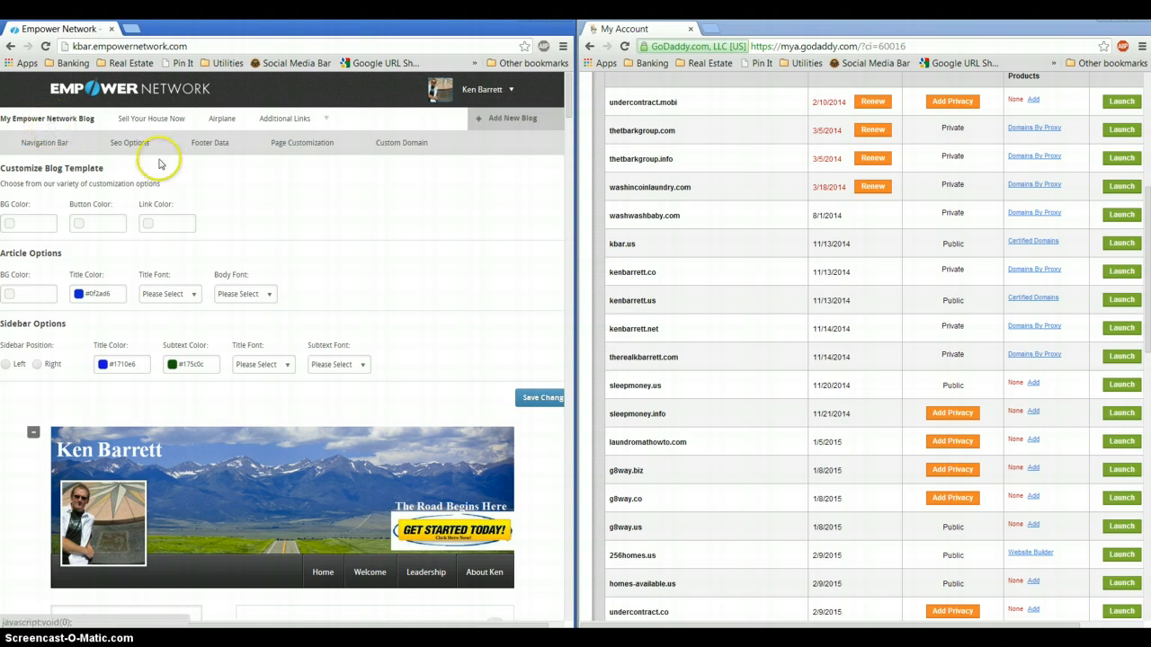
pyautogui.click(399, 142)
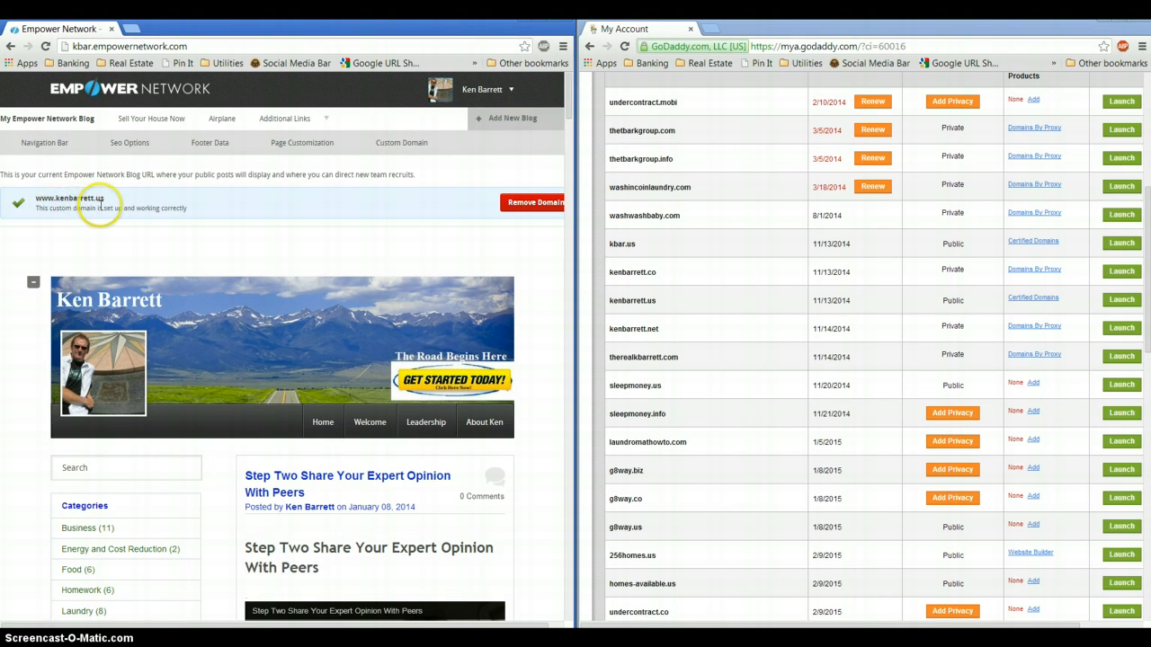
pyautogui.moveTo(308, 117)
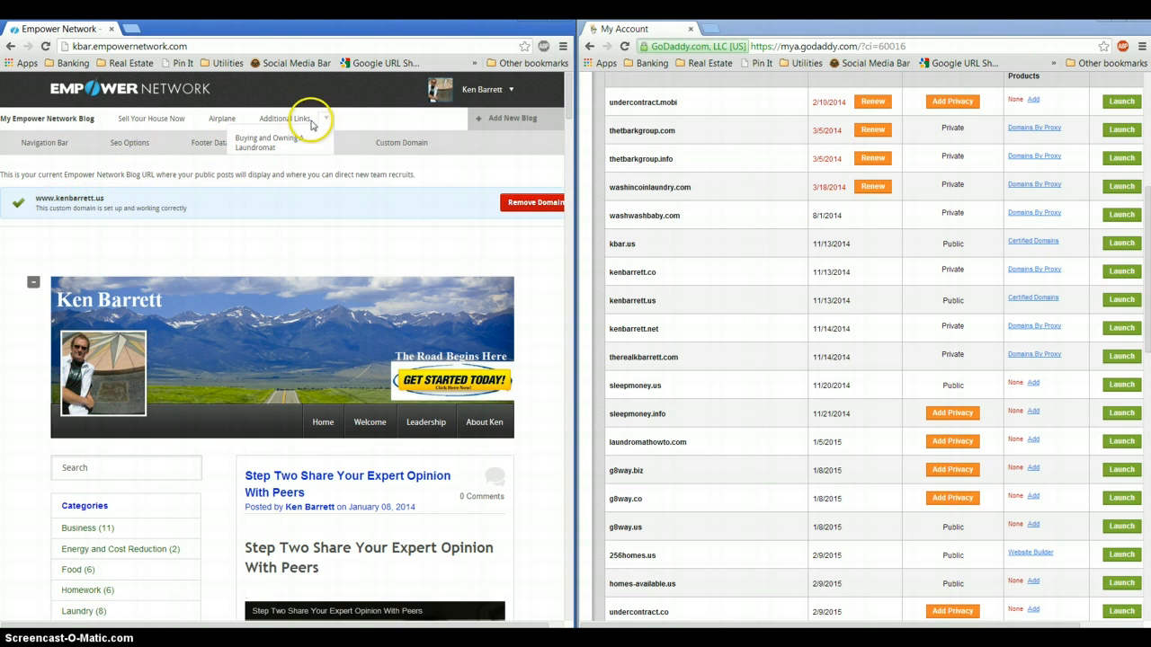
pyautogui.click(266, 144)
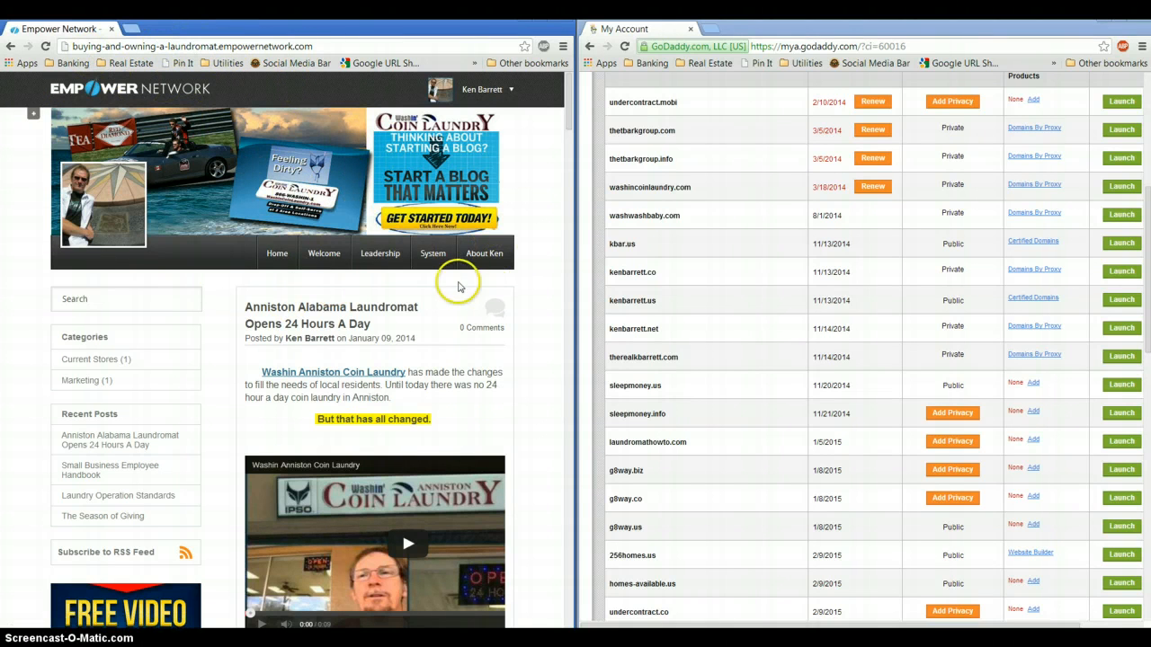
pyautogui.scroll(-2, 506, 397)
pyautogui.scroll(2, 503, 392)
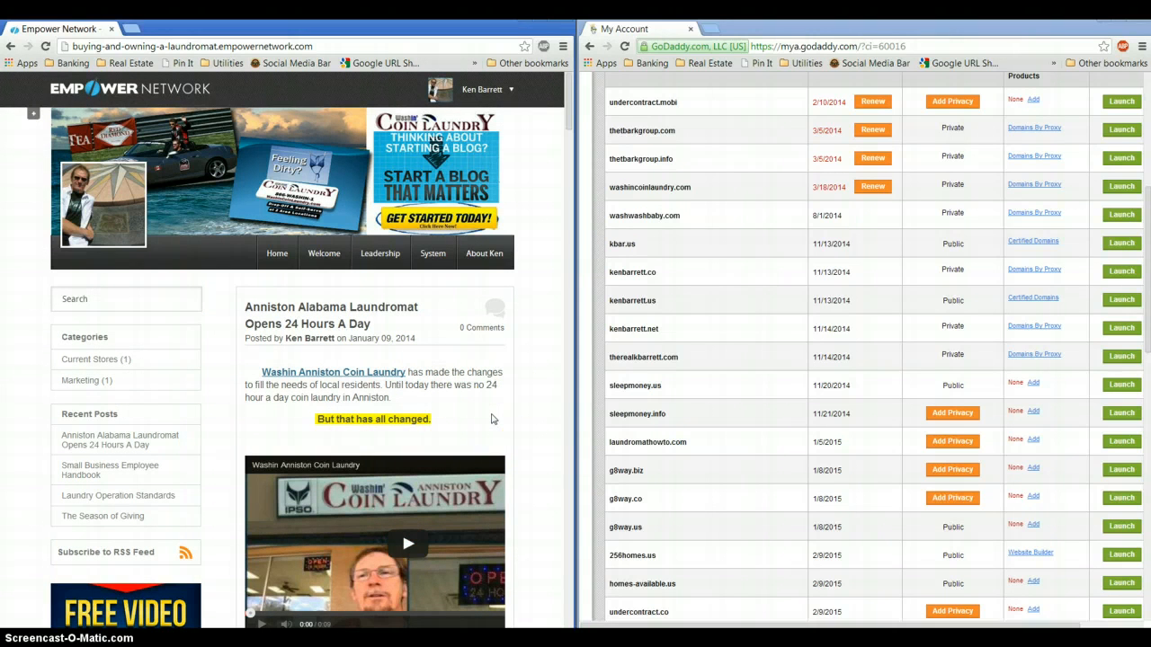
pyautogui.scroll(-7, 548, 418)
pyautogui.scroll(-8, 555, 421)
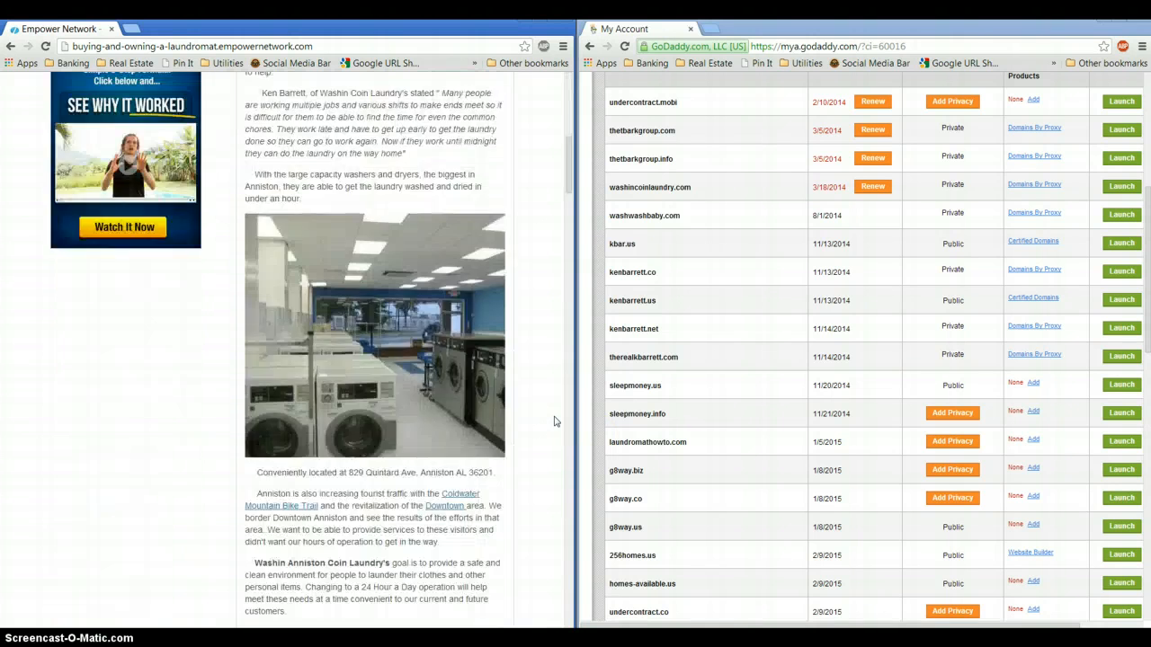
pyautogui.scroll(14, 545, 405)
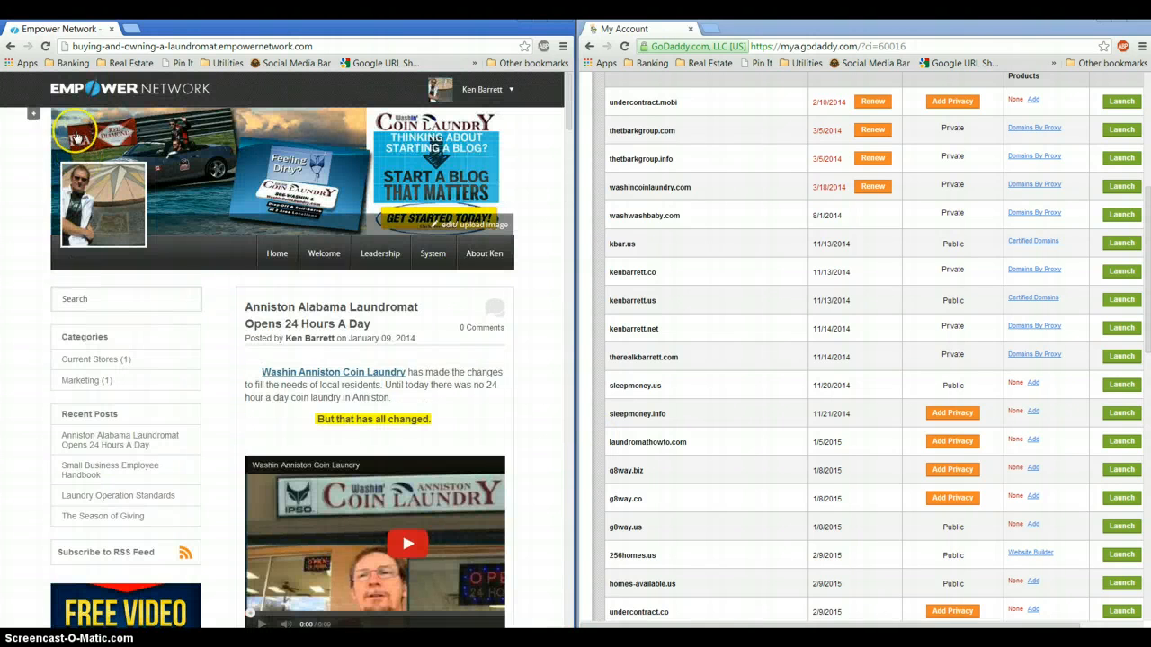
# Enter Laundromathowto.com as the laundromat blog's custom domain and continue to the CNAME instructions
pyautogui.click(33, 118)
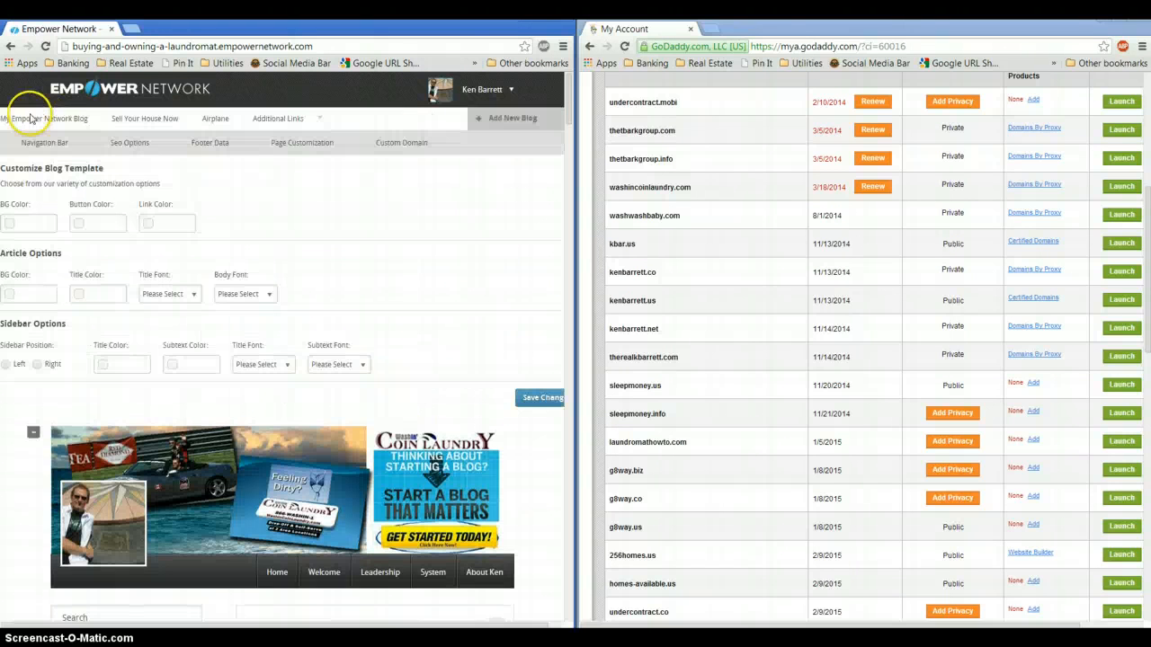
pyautogui.click(405, 144)
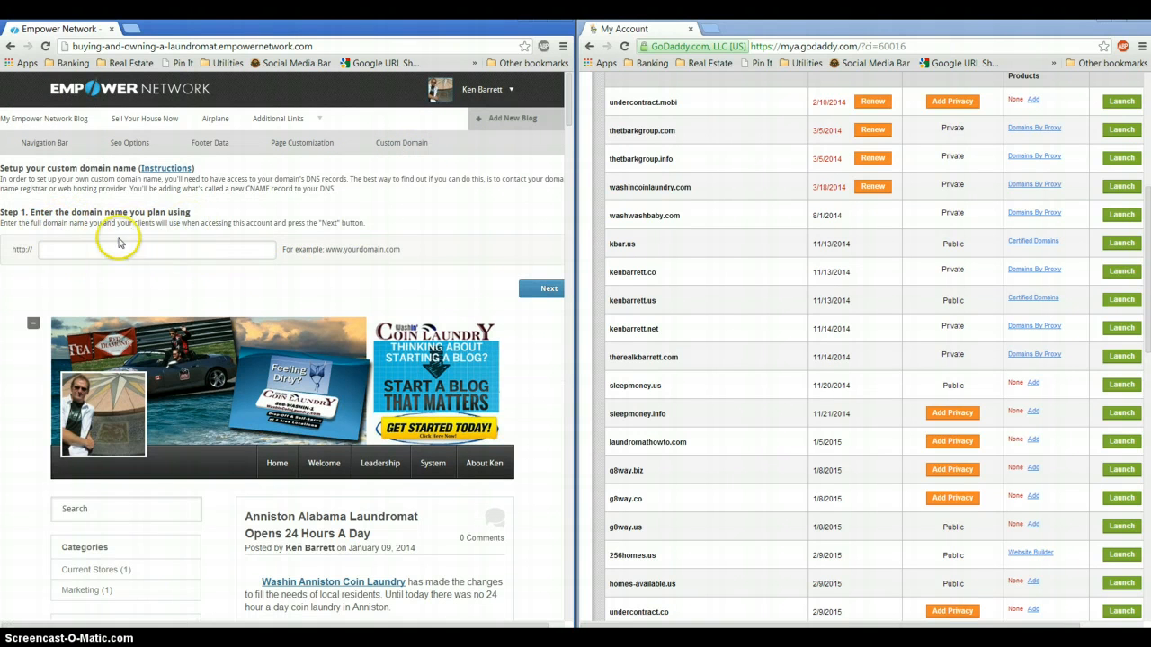
pyautogui.click(77, 253)
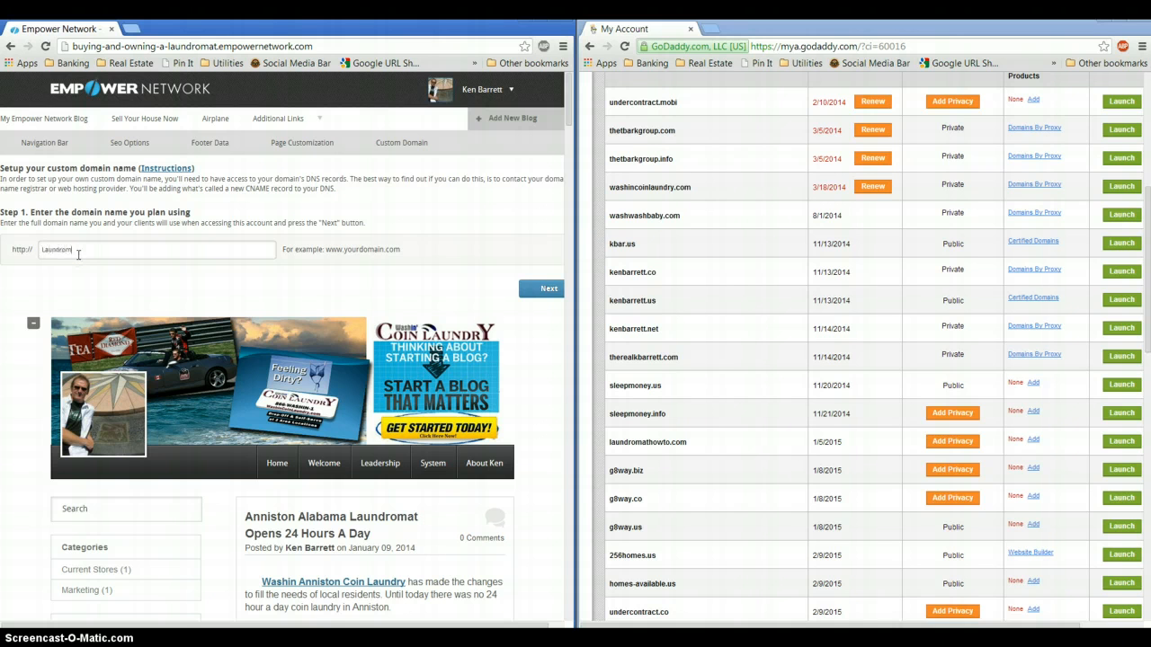
pyautogui.write('Laundromathowto.com')
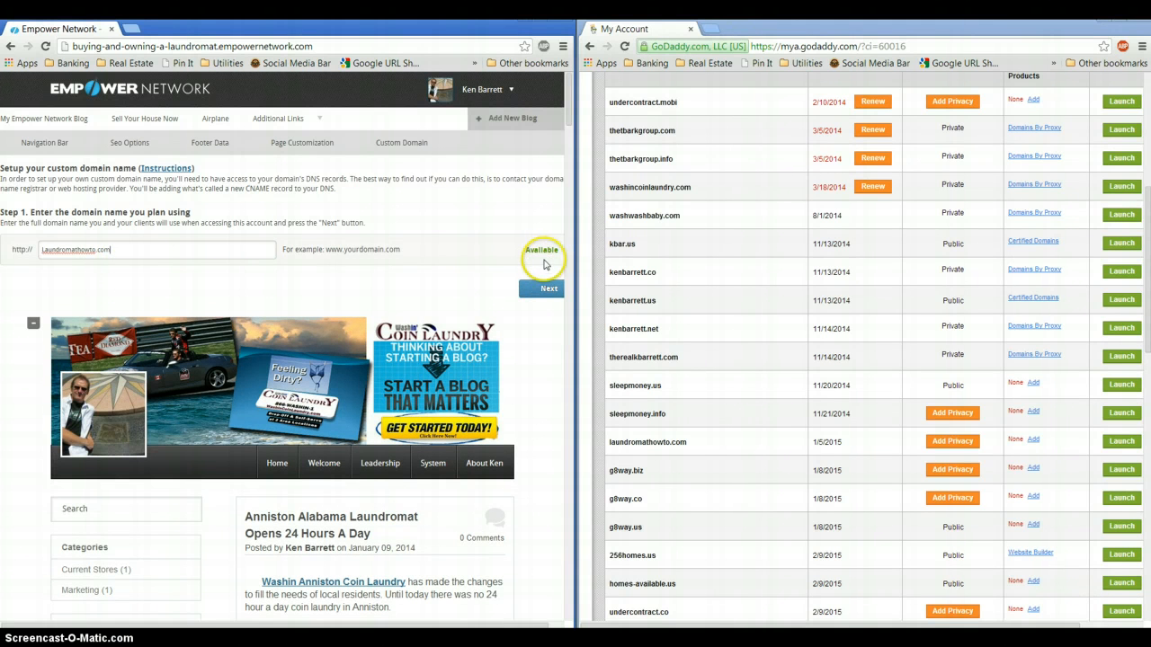
pyautogui.click(542, 291)
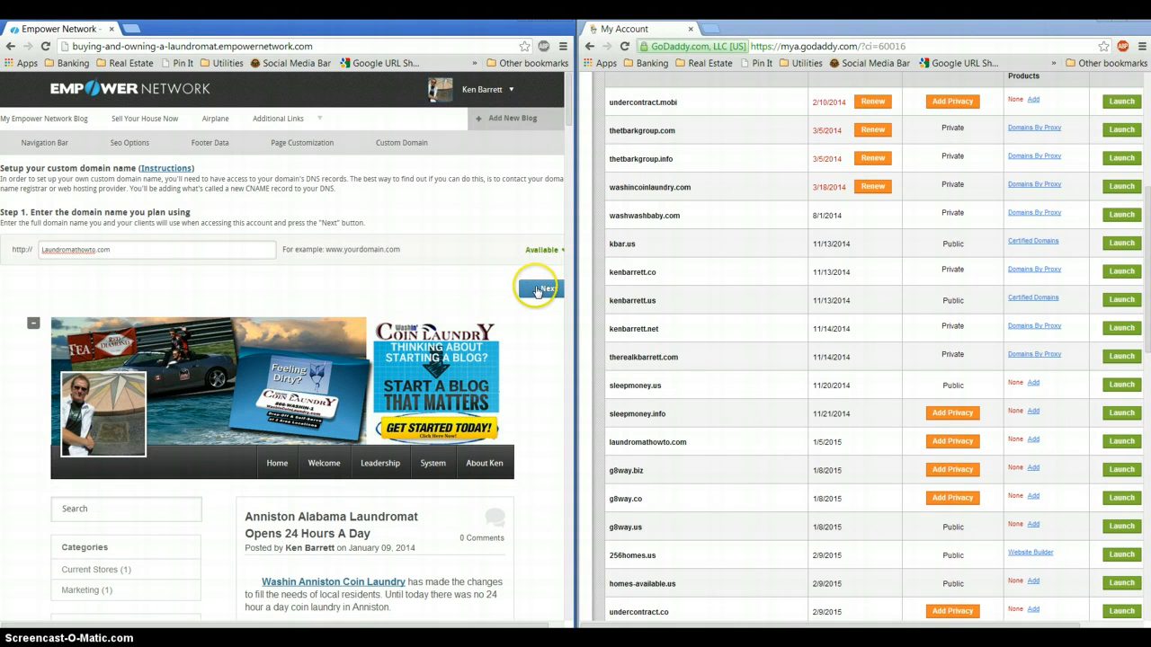
pyautogui.moveTo(579, 297); pyautogui.dragTo(627, 302)
pyautogui.click(569, 289)
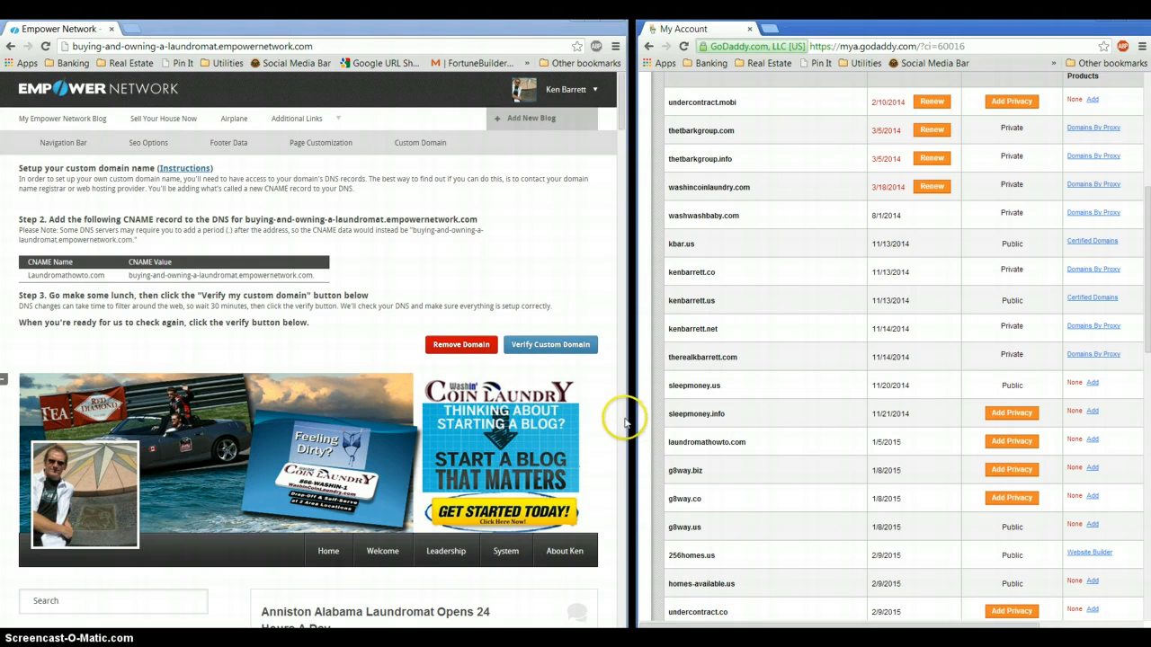
# Resize the two windows side by side and open laundromathowto.com's Domain Details in GoDaddy
pyautogui.moveTo(620, 411); pyautogui.dragTo(483, 385)
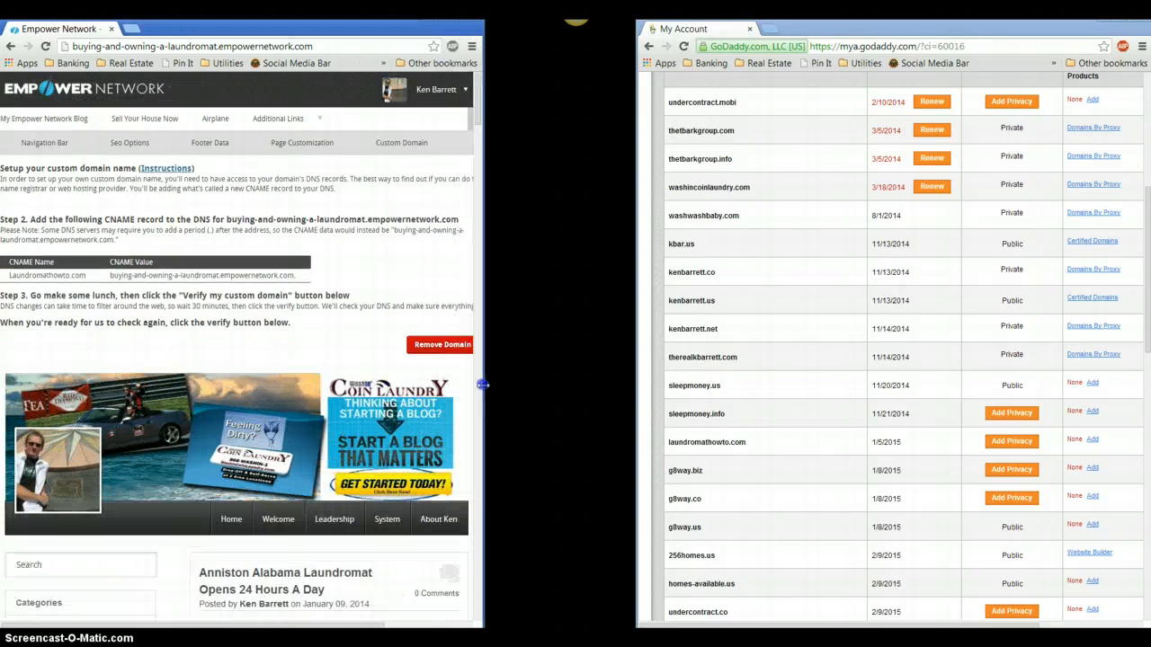
pyautogui.moveTo(634, 381); pyautogui.dragTo(508, 384)
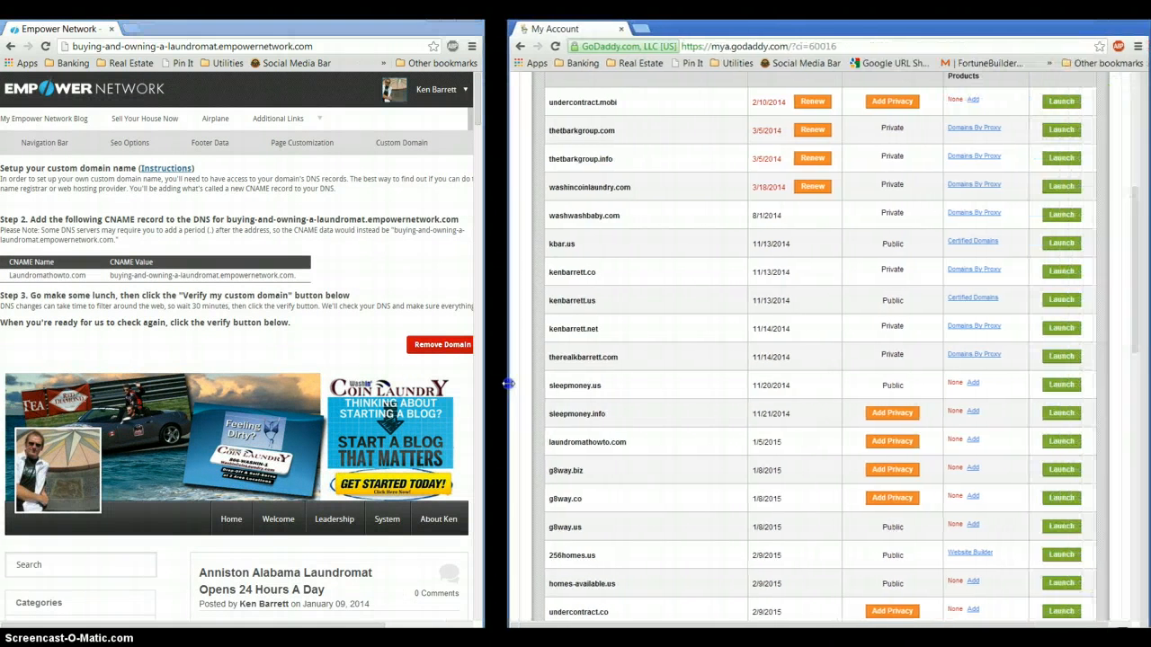
pyautogui.click(1067, 442)
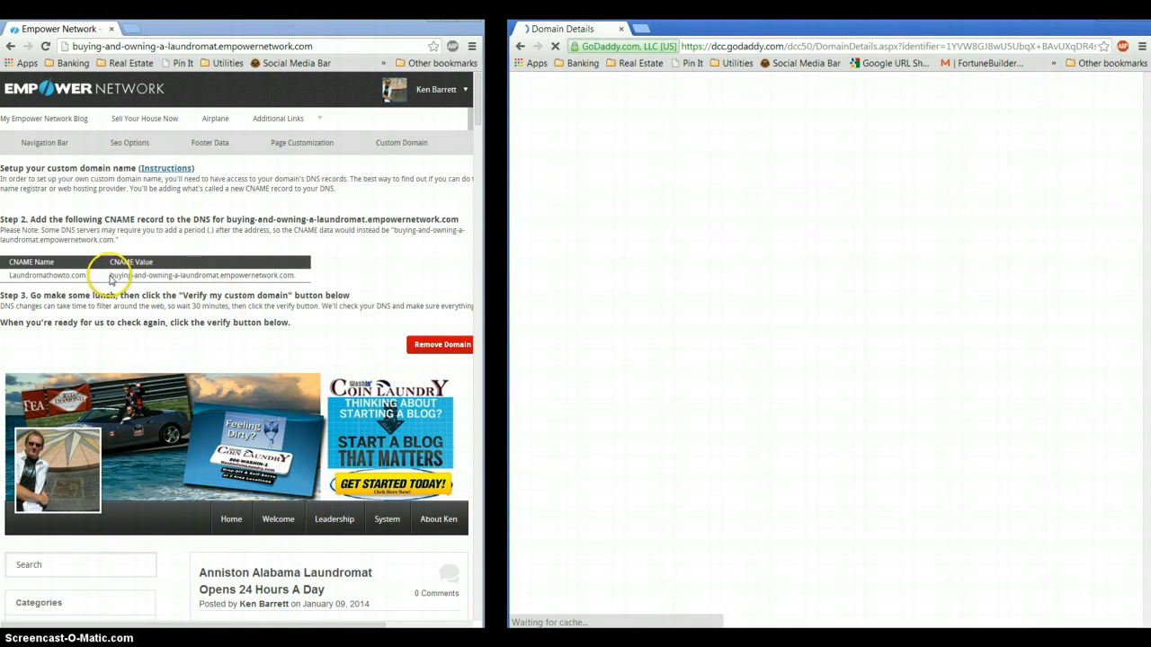
# Copy the CNAME value buying-and-owning-a-laundromat.empowernetwork.com from the Empower Network instructions
pyautogui.moveTo(110, 274); pyautogui.dragTo(171, 278)
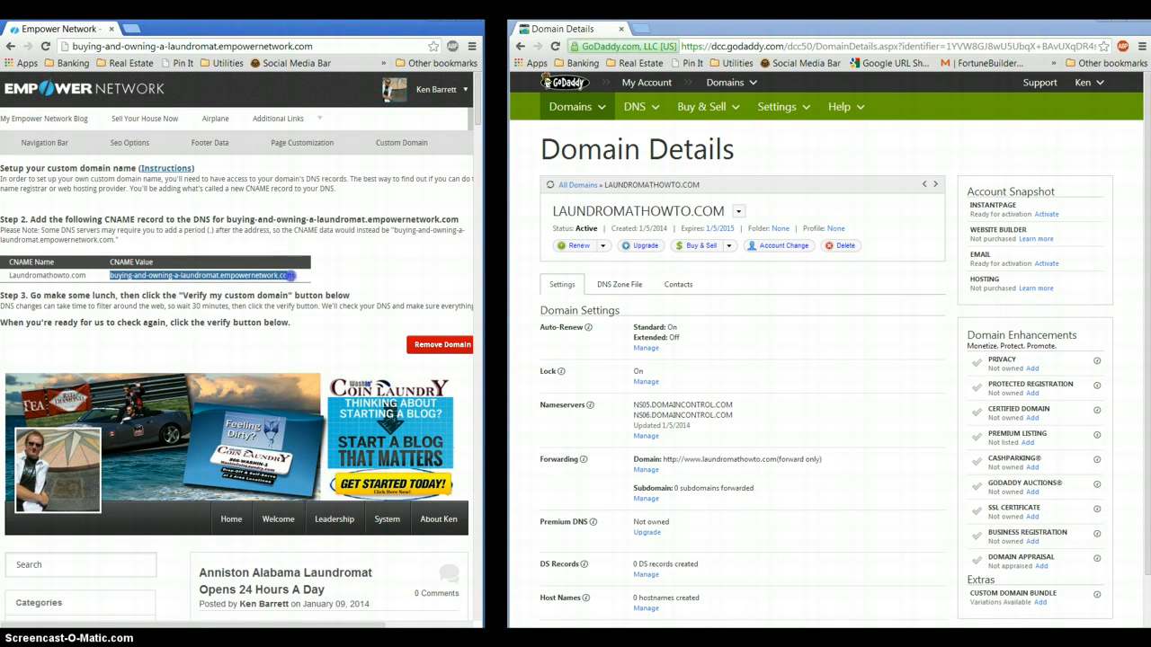
pyautogui.rightClick(280, 277)
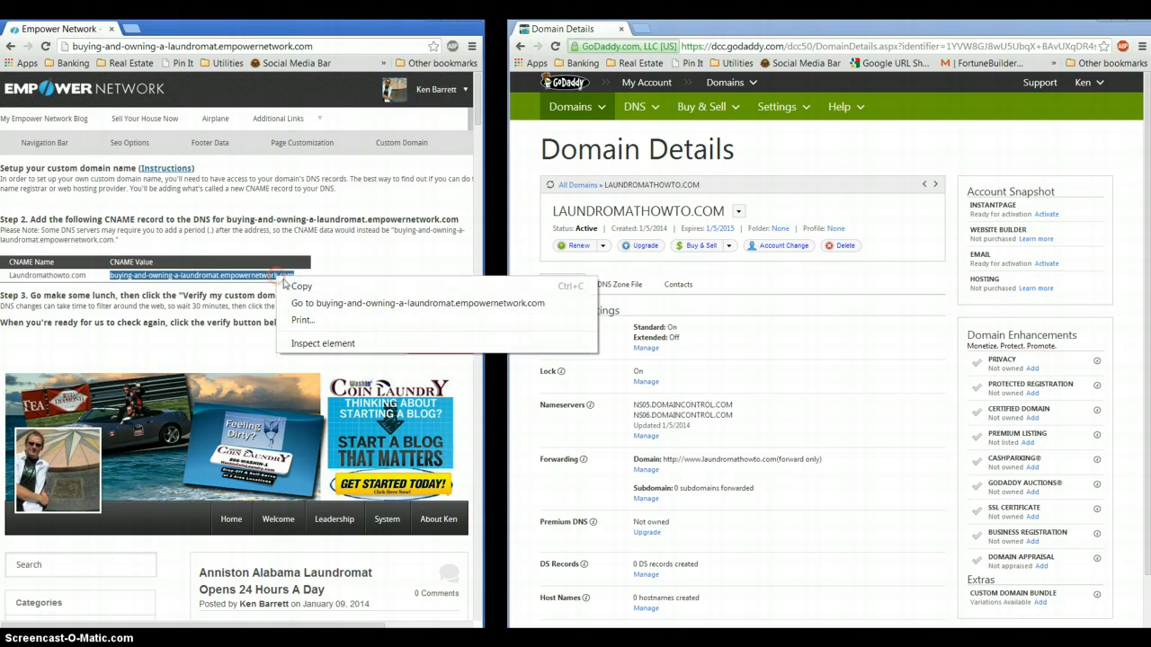
pyautogui.click(306, 289)
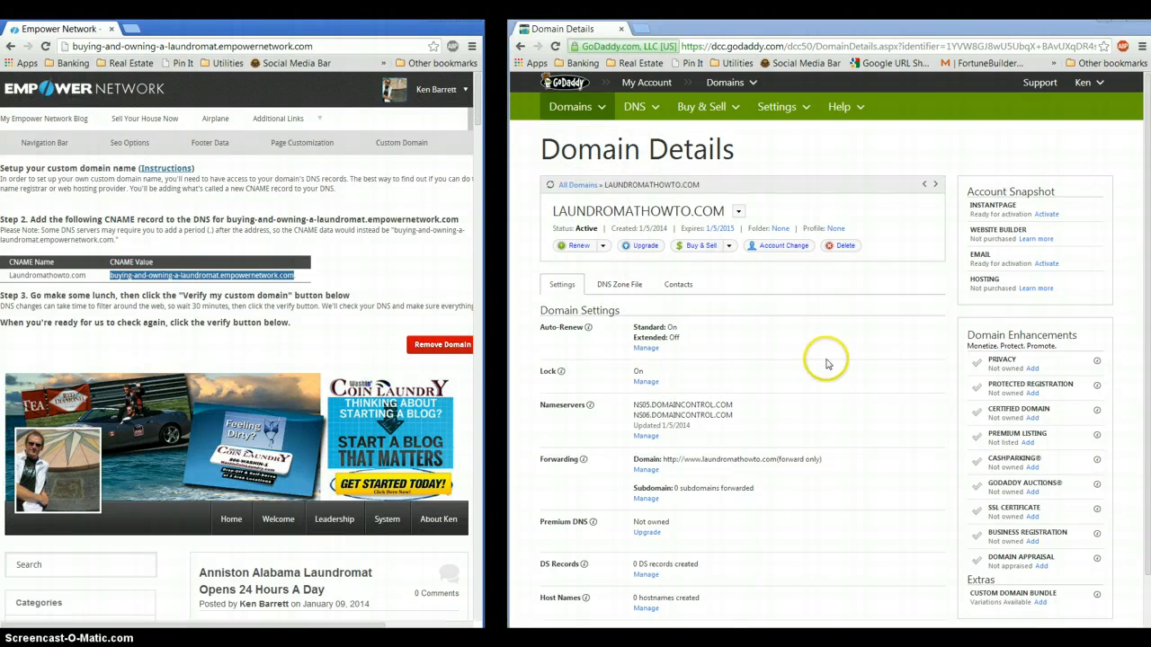
# Delete laundromathowto.com's domain forwarding entry and save the removal
pyautogui.click(646, 470)
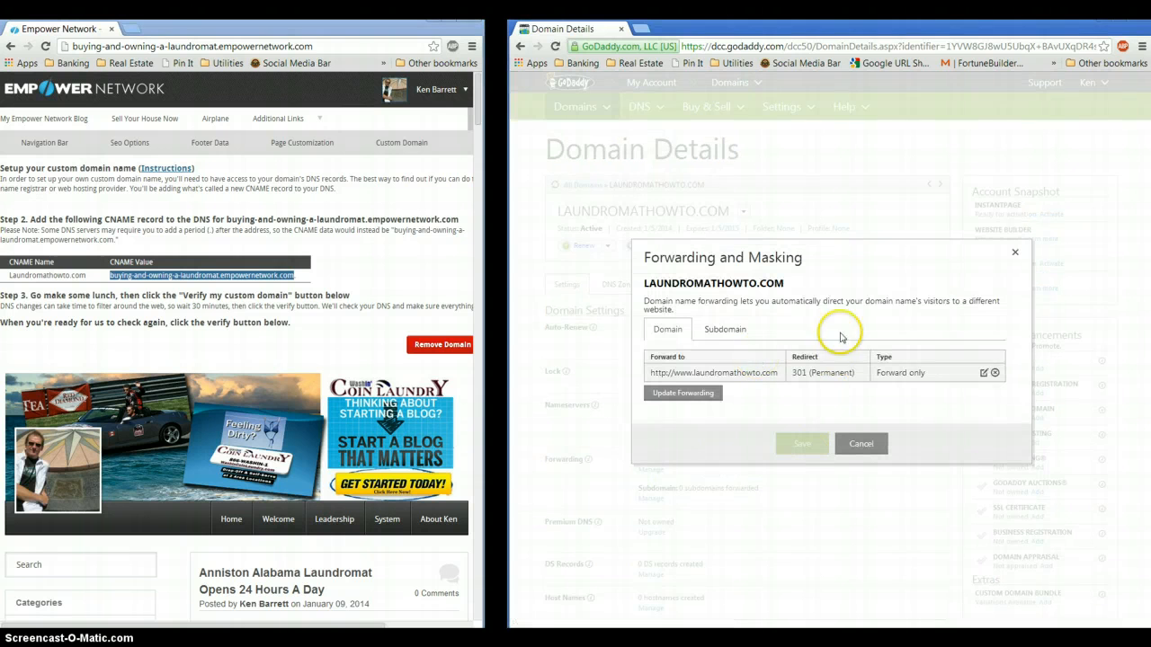
pyautogui.click(996, 373)
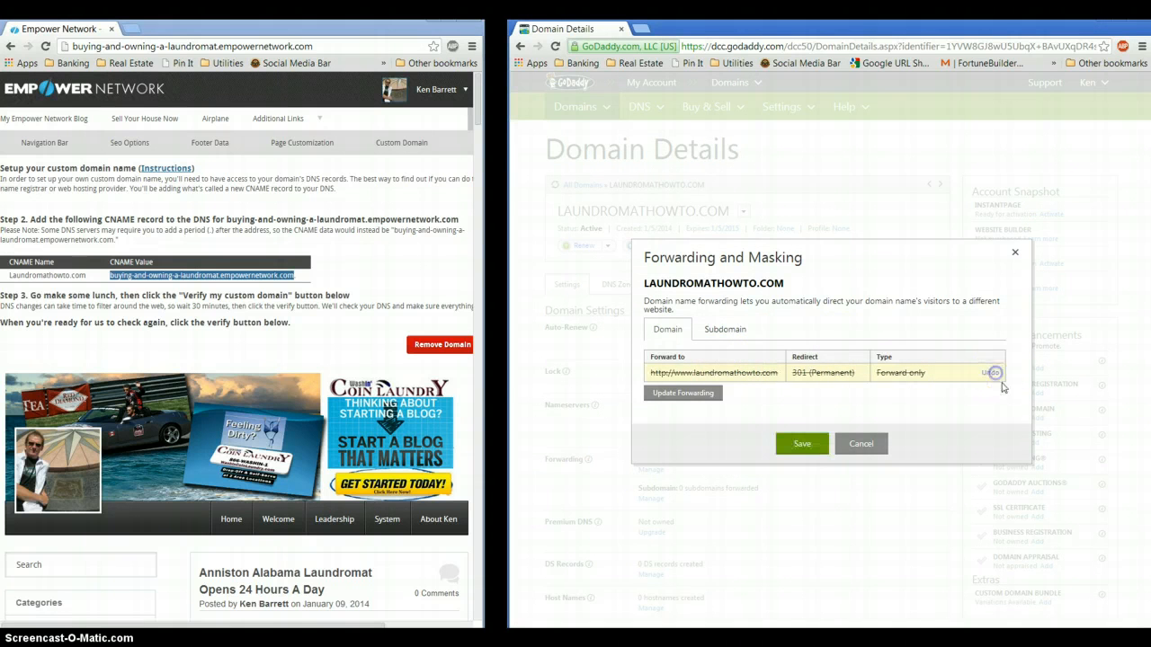
pyautogui.click(711, 393)
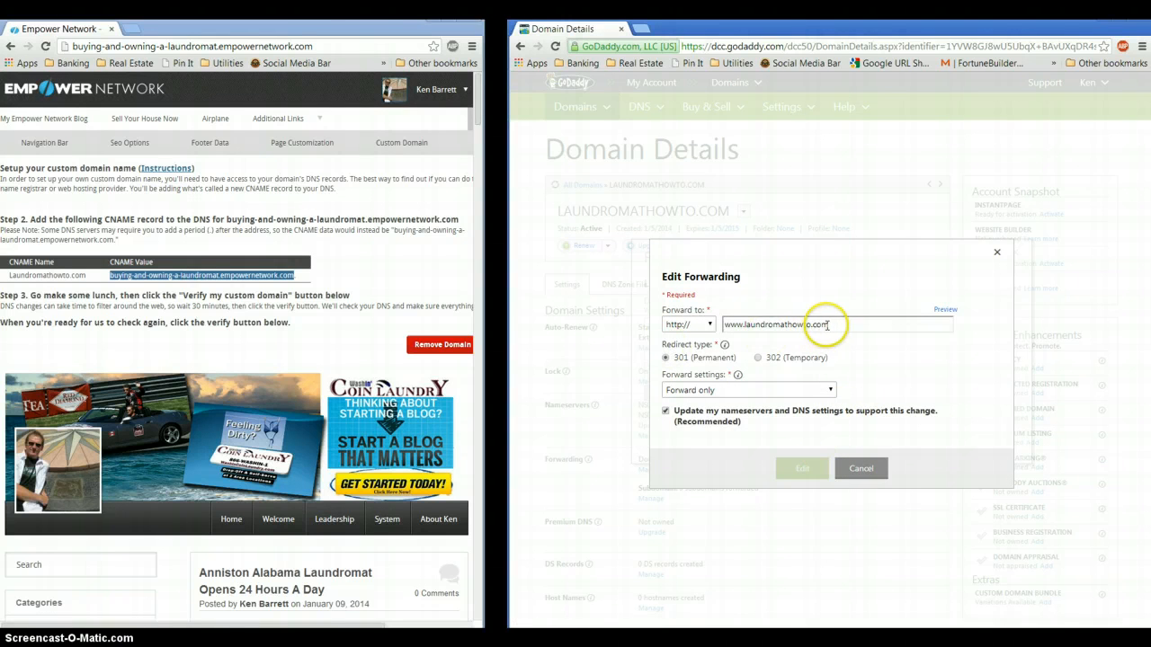
pyautogui.doubleClick(746, 323)
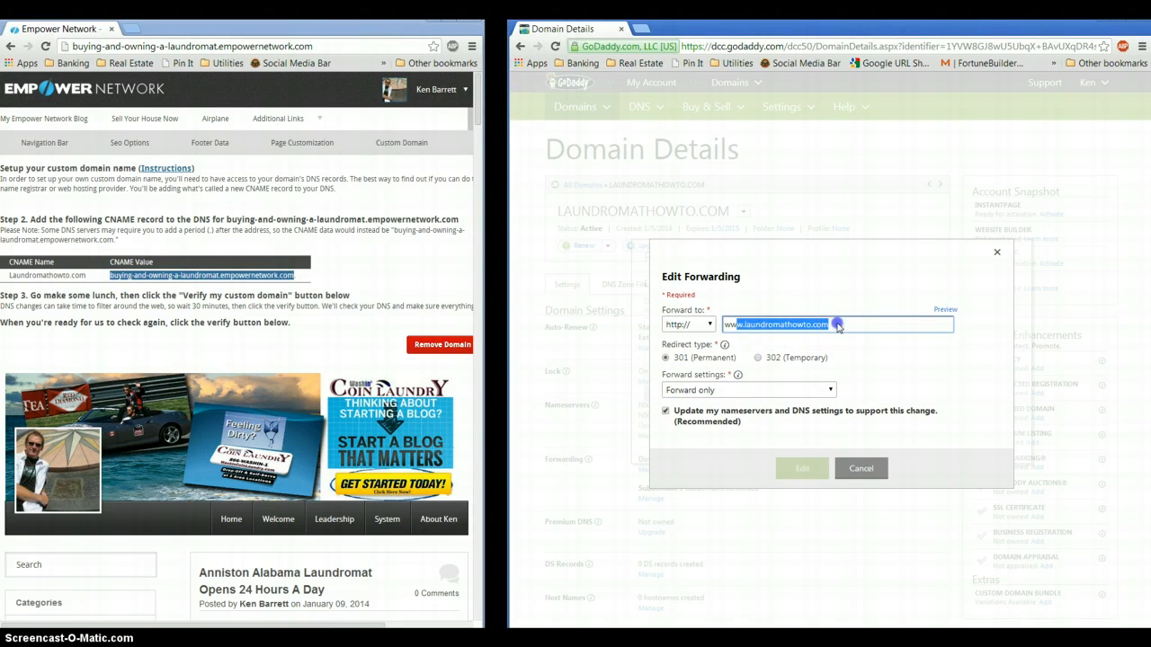
pyautogui.press('BackSpace')
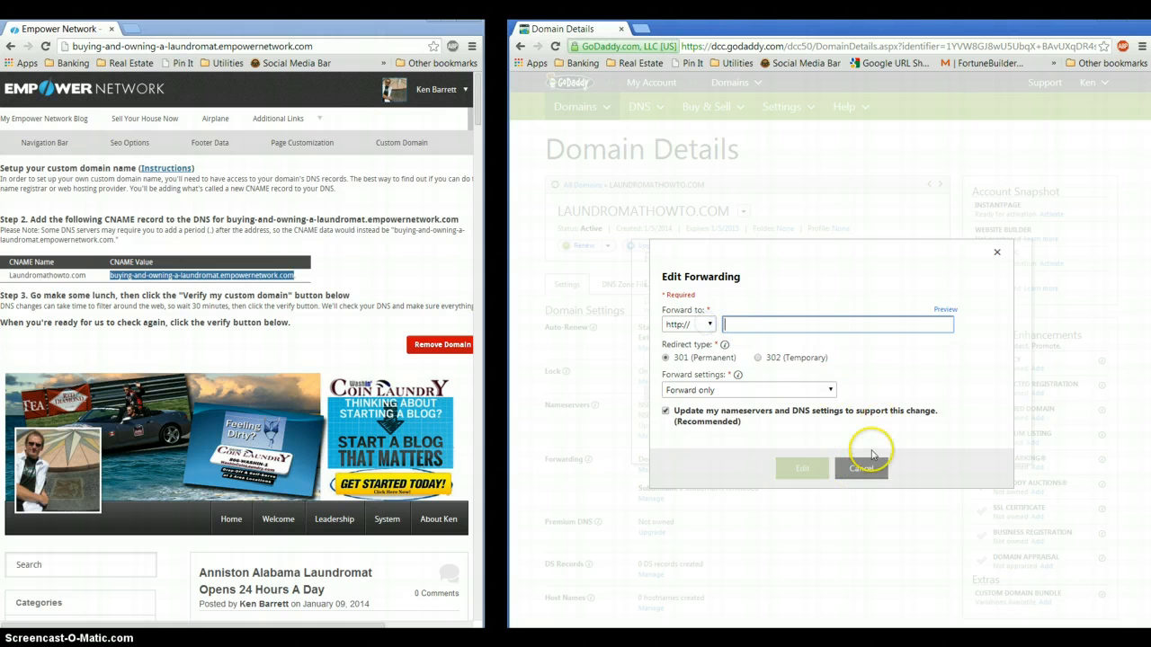
pyautogui.click(860, 468)
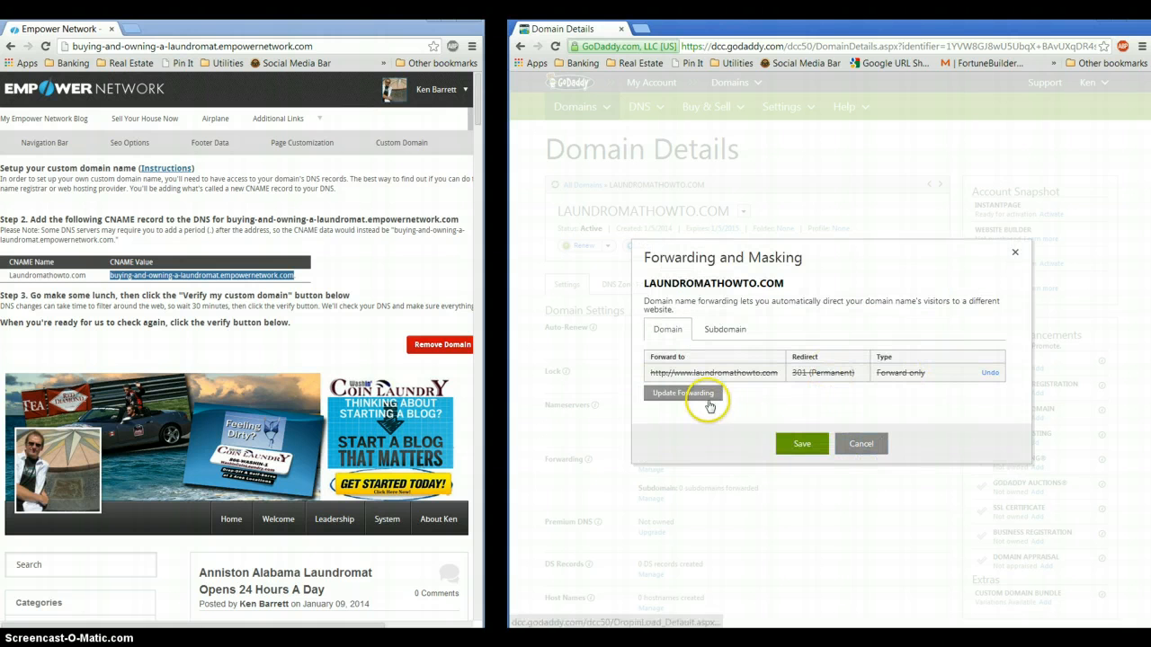
pyautogui.click(802, 443)
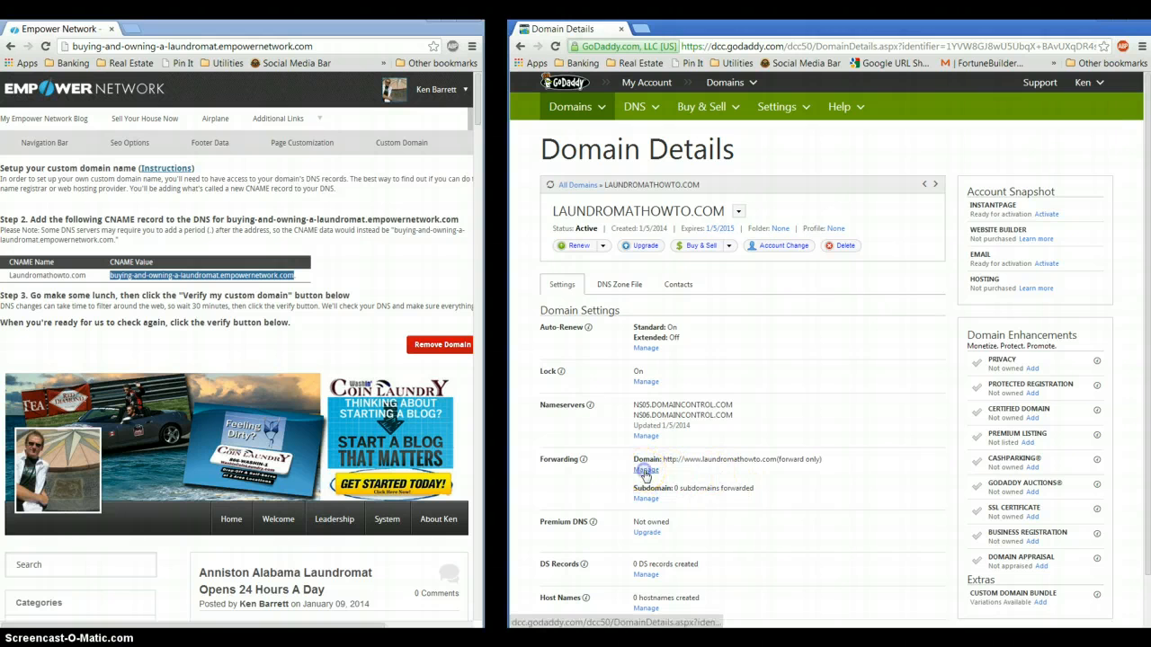
# Recheck the forwarding settings without changing them, then show the DNS Zone File
pyautogui.click(645, 471)
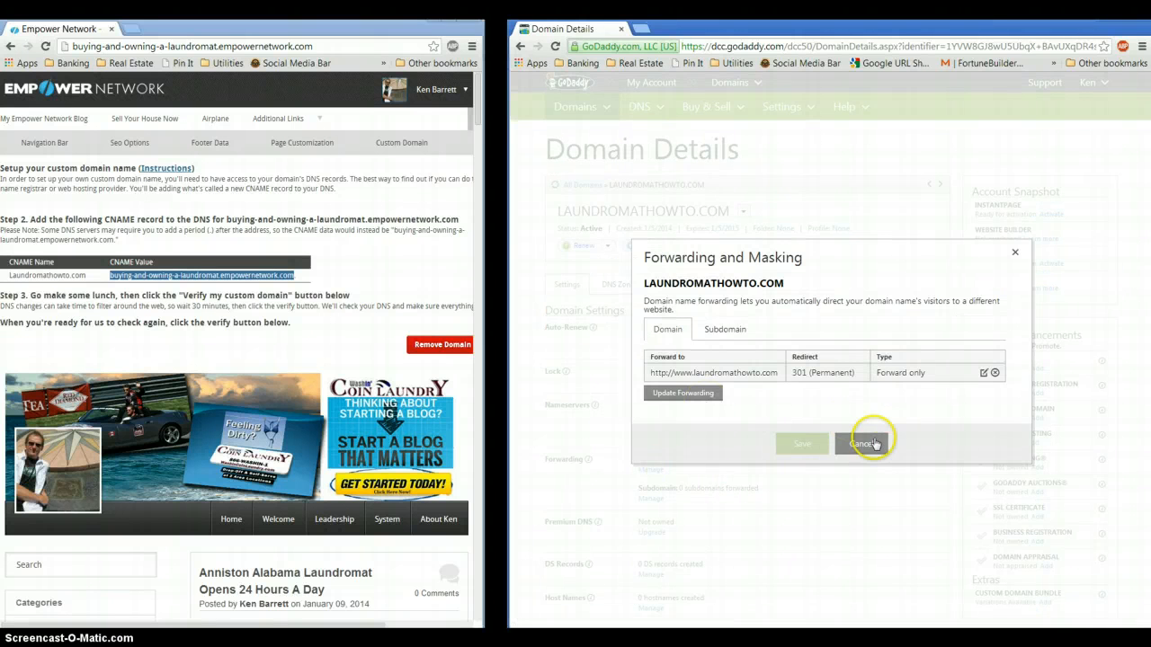
pyautogui.click(869, 445)
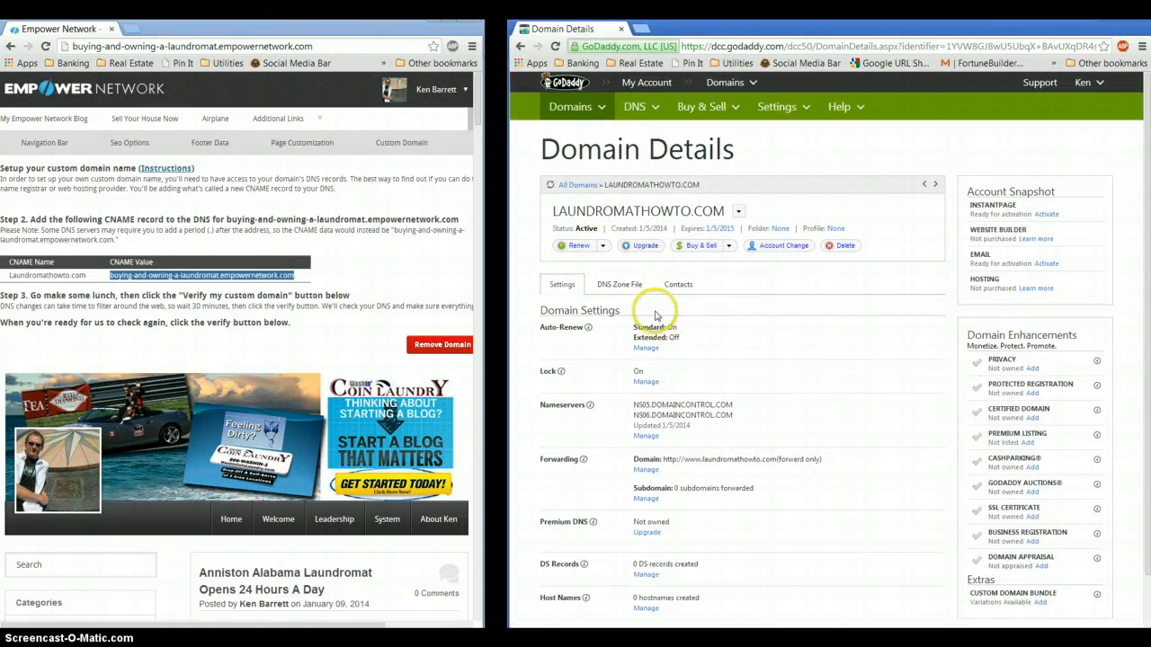
pyautogui.click(607, 287)
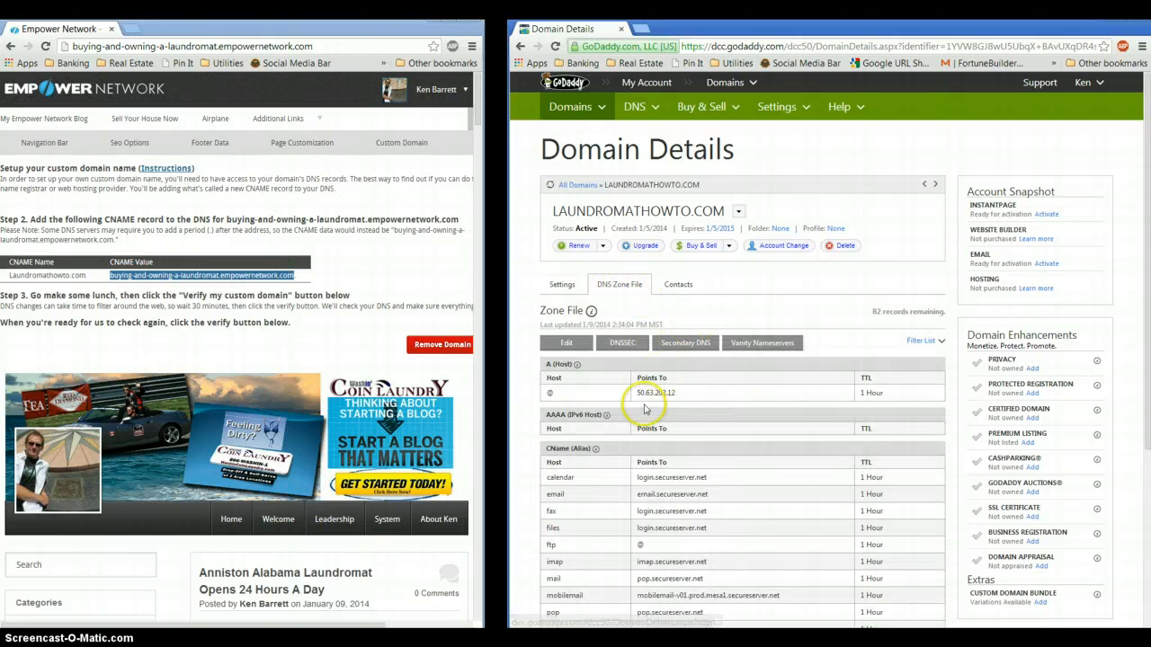
# Reload Domain Details and reopen the DNS Zone File to show the www CName pointing to @
pyautogui.scroll(-3, 644, 409)
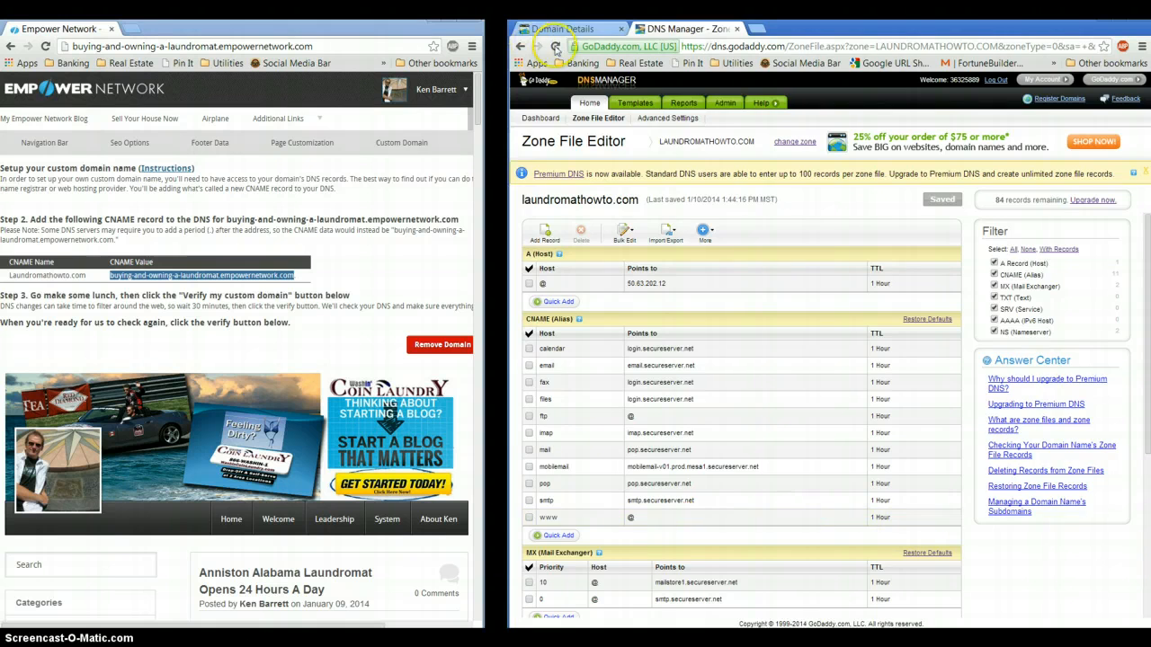
pyautogui.click(559, 29)
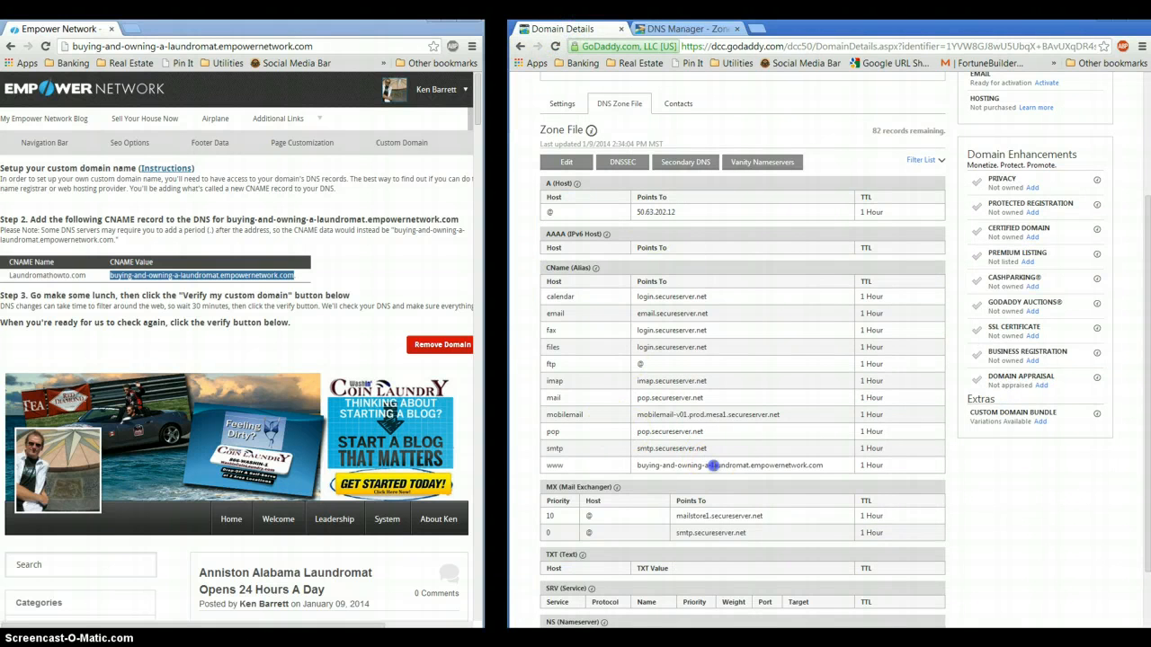
pyautogui.click(554, 47)
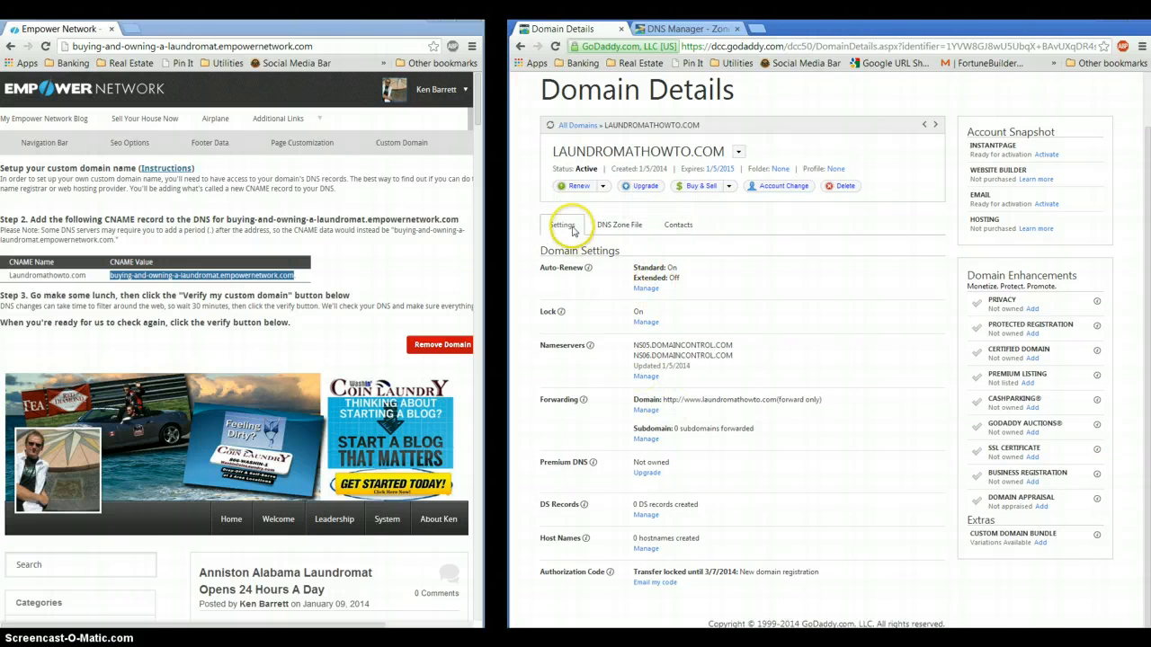
pyautogui.click(617, 225)
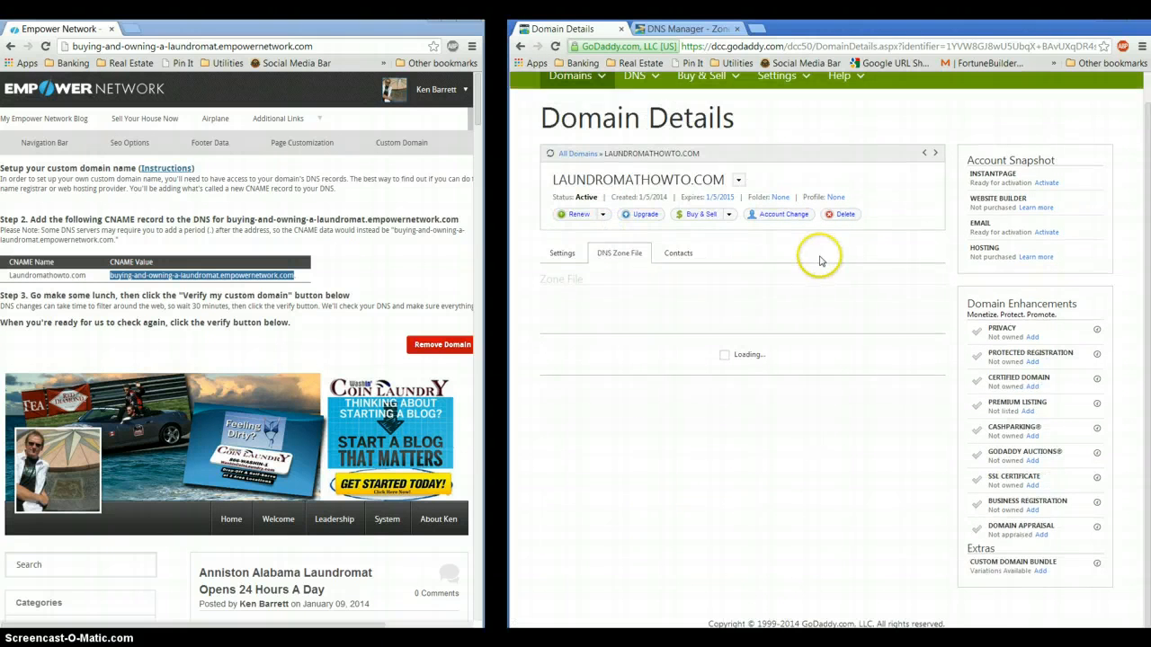
pyautogui.scroll(-1, 710, 418)
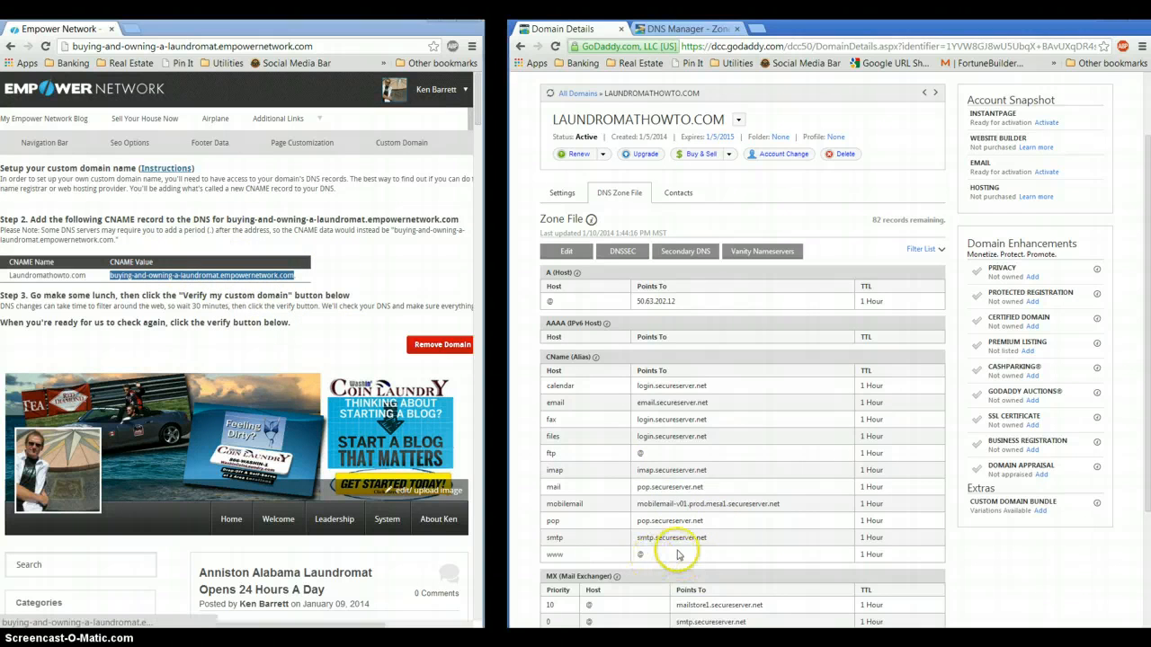
# In the Zone File Editor, point the www CNAME to buying-and-owning-a-laundromat.empowernetwork.com, correcting an error
pyautogui.click(568, 252)
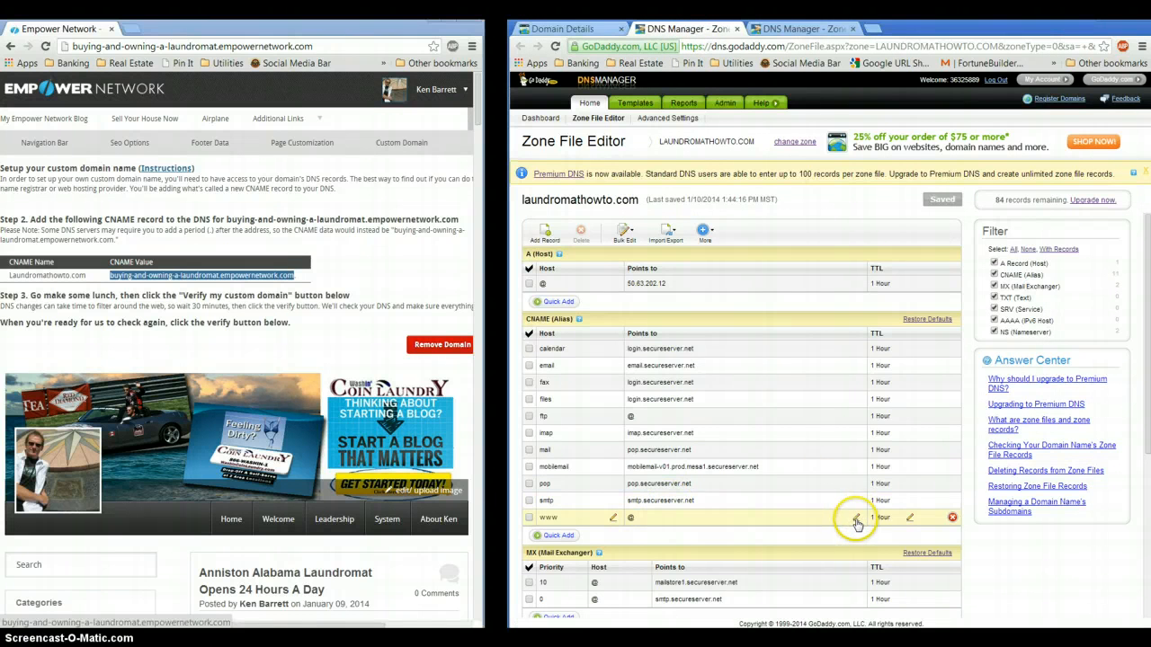
pyautogui.click(855, 522)
pyautogui.click(638, 523)
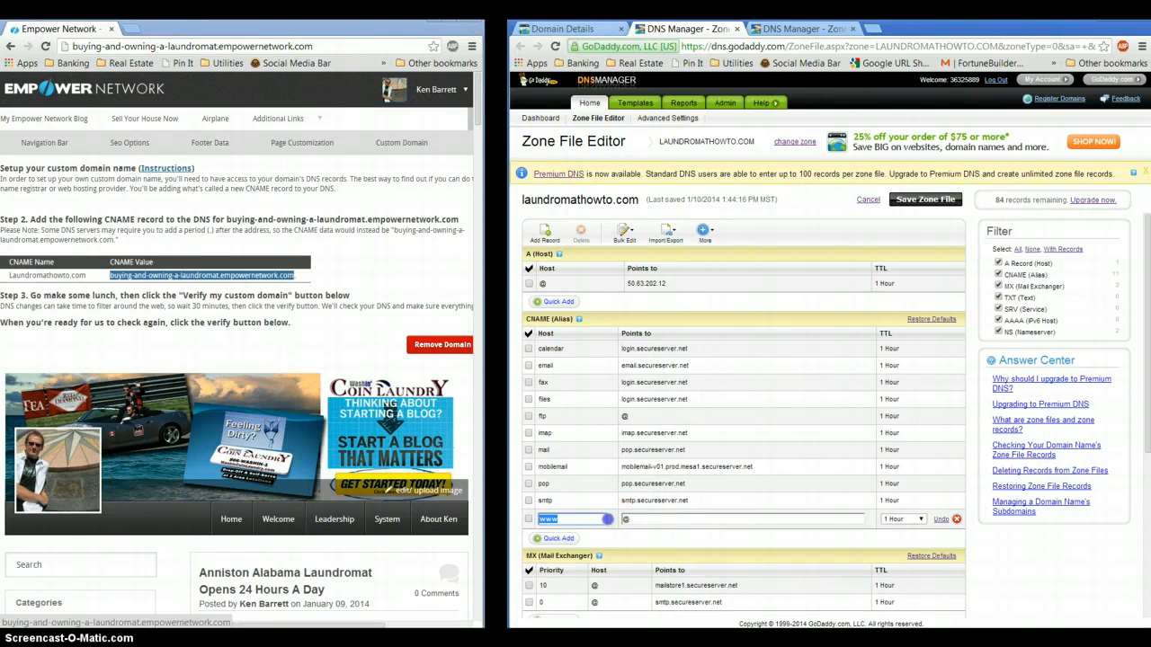
pyautogui.press('Tab')
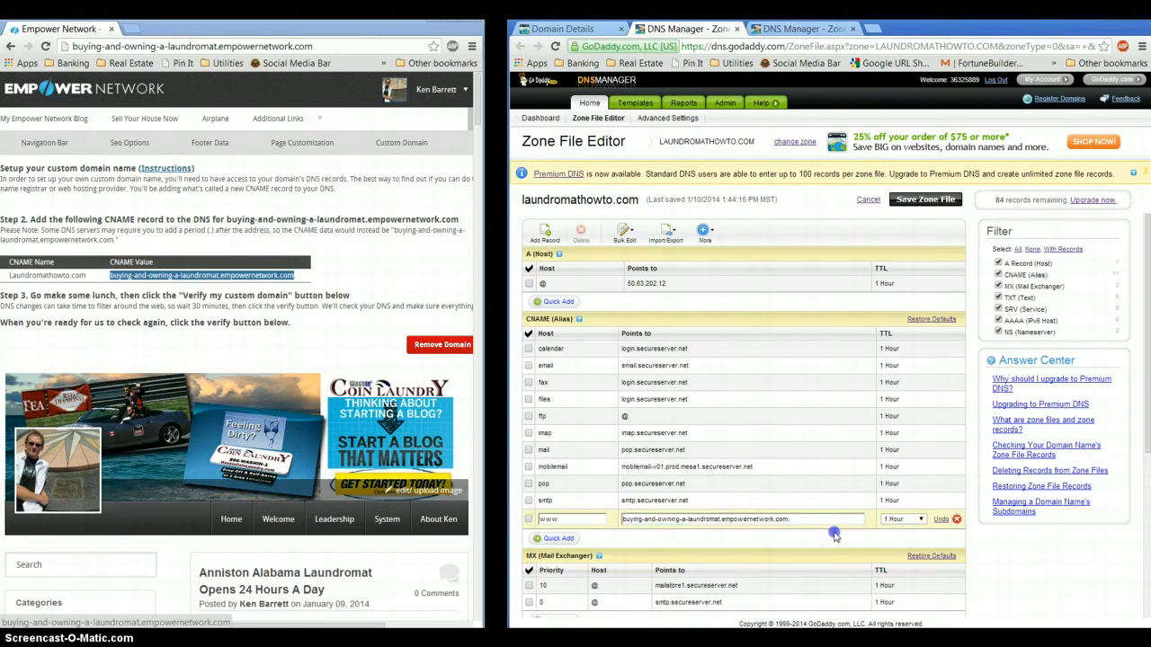
pyautogui.click(830, 537)
pyautogui.moveTo(795, 521)
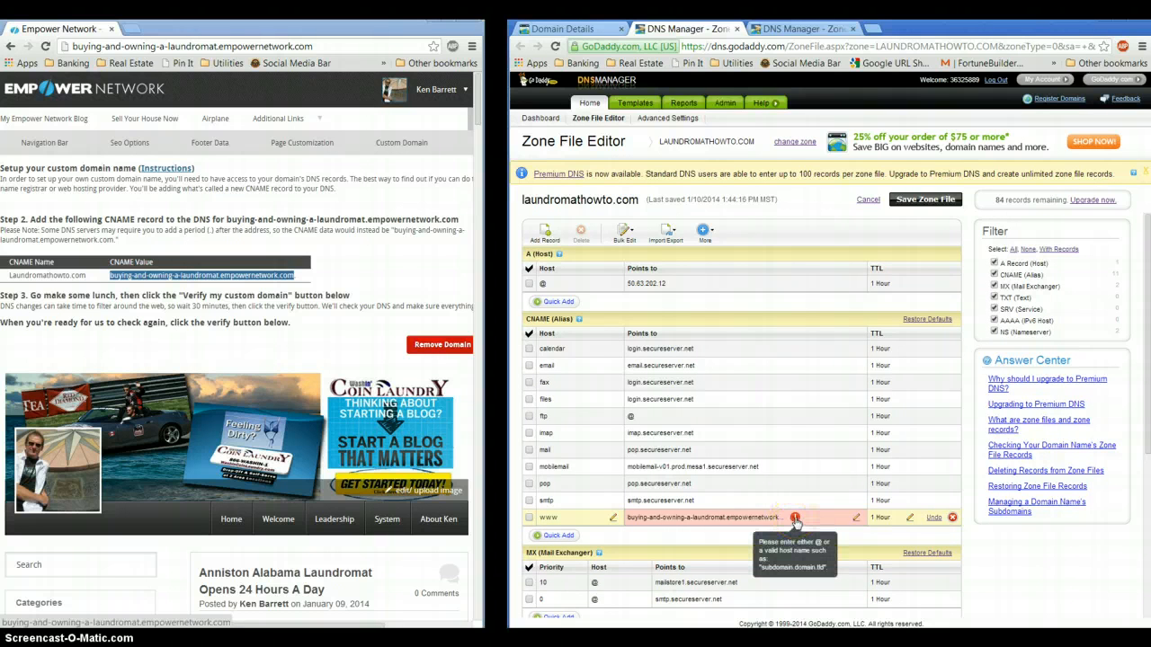
pyautogui.click(856, 518)
pyautogui.click(799, 519)
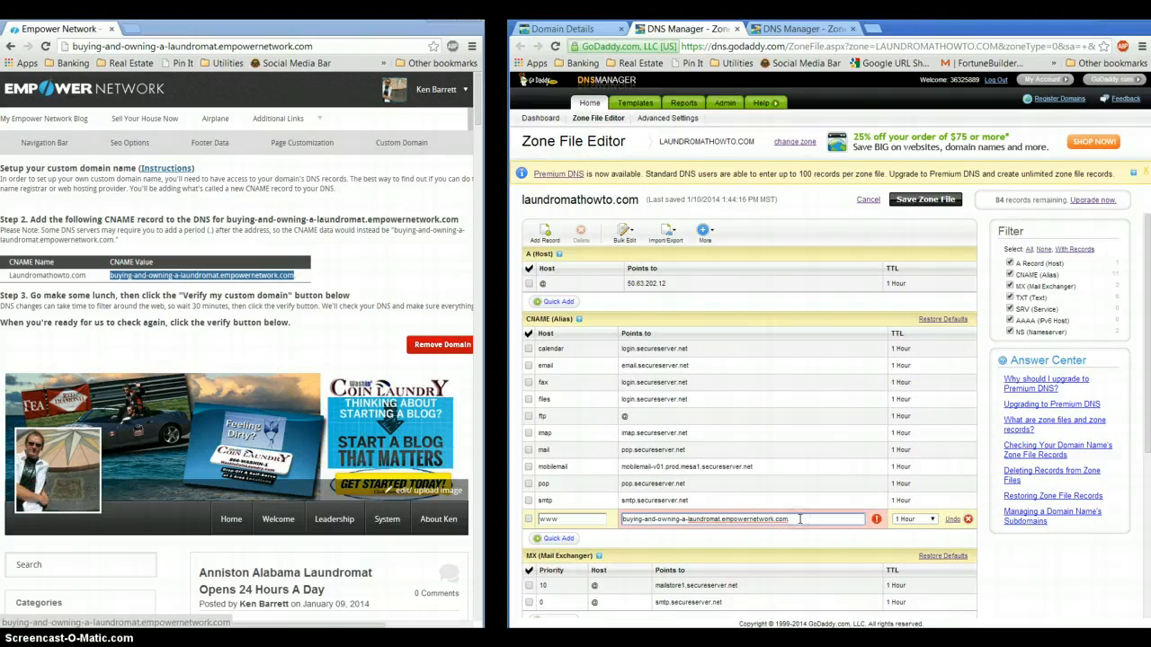
pyautogui.click(782, 505)
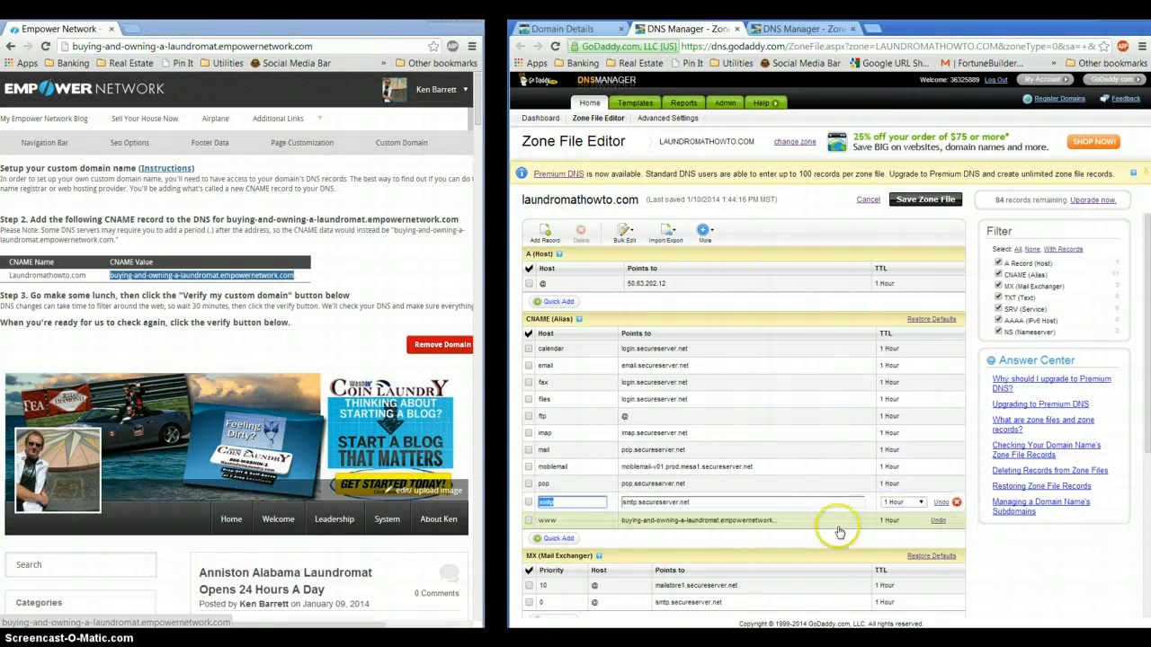
pyautogui.scroll(-2, 697, 539)
pyautogui.scroll(-1, 710, 540)
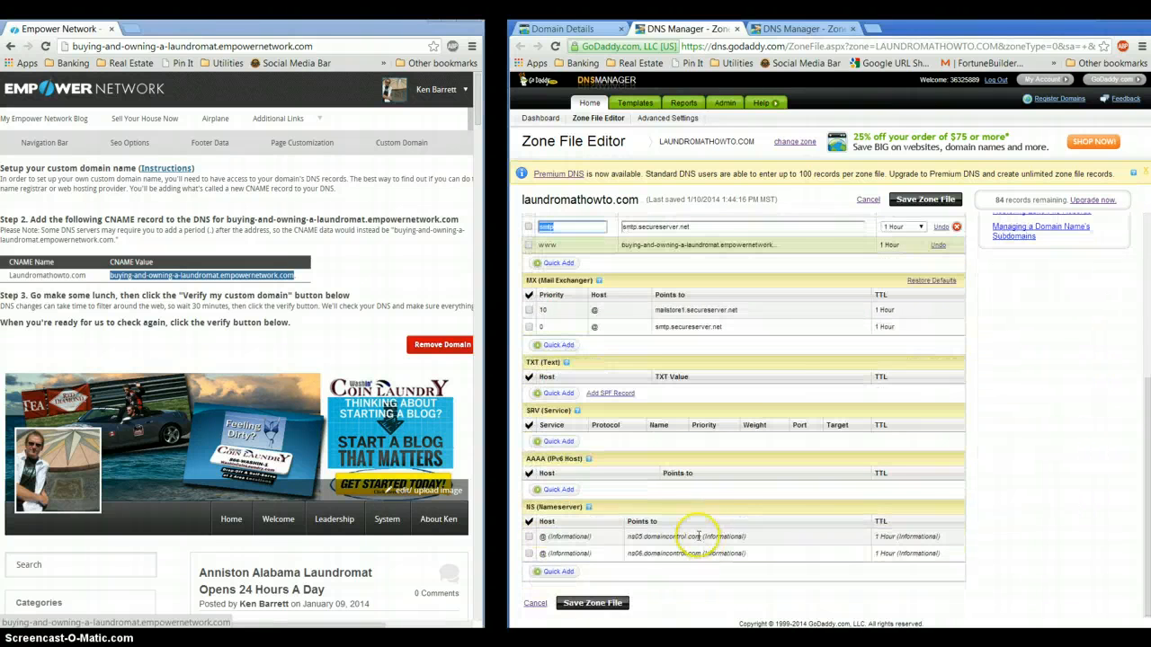
# Save the zone file, confirming the change and acknowledging the Zone File Saved notice
pyautogui.click(594, 602)
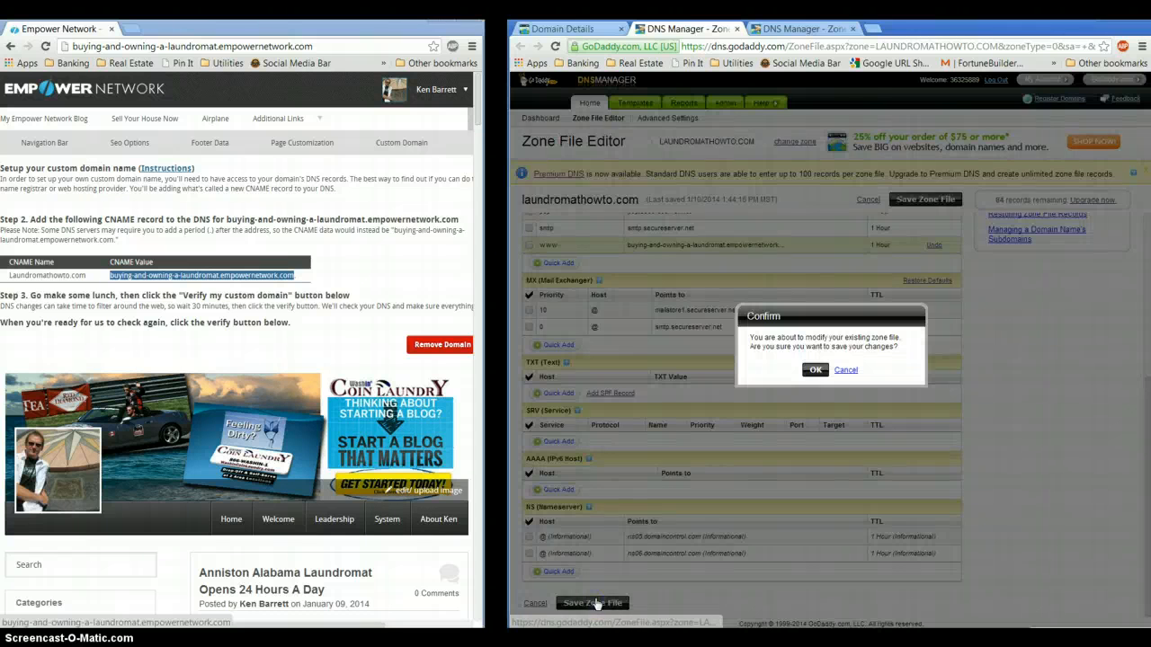
pyautogui.click(815, 372)
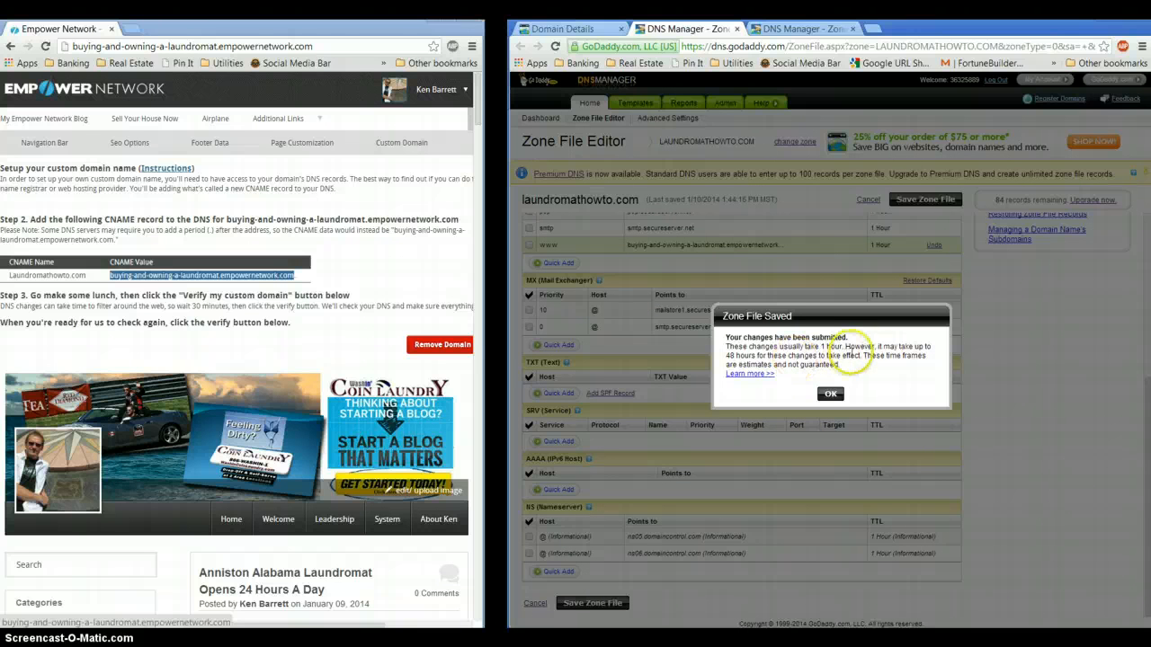
pyautogui.click(831, 396)
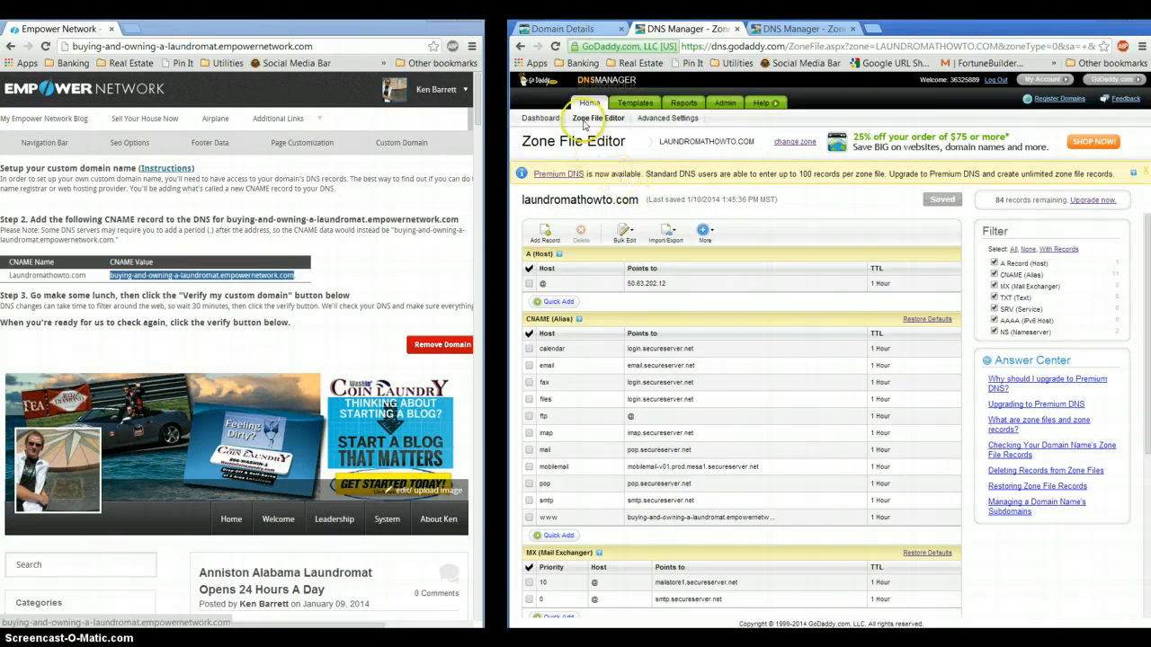
# Open laundromathowto.com's Settings in Domain Details and bring up its Forwarding manager
pyautogui.click(576, 33)
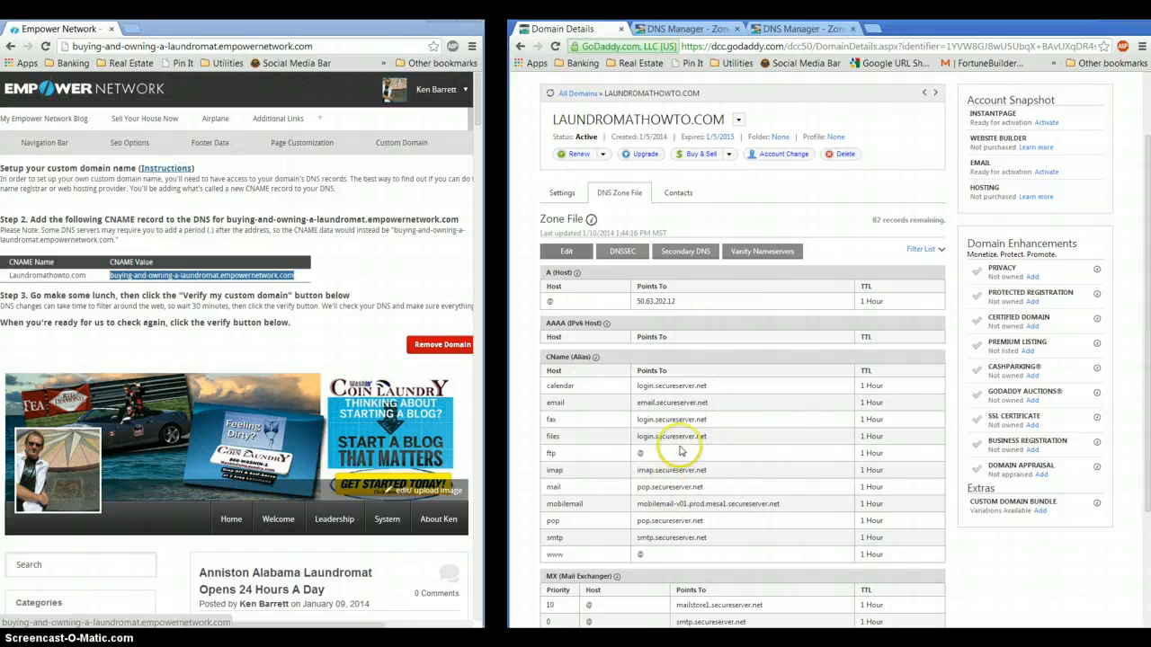
pyautogui.scroll(1, 689, 406)
pyautogui.click(563, 279)
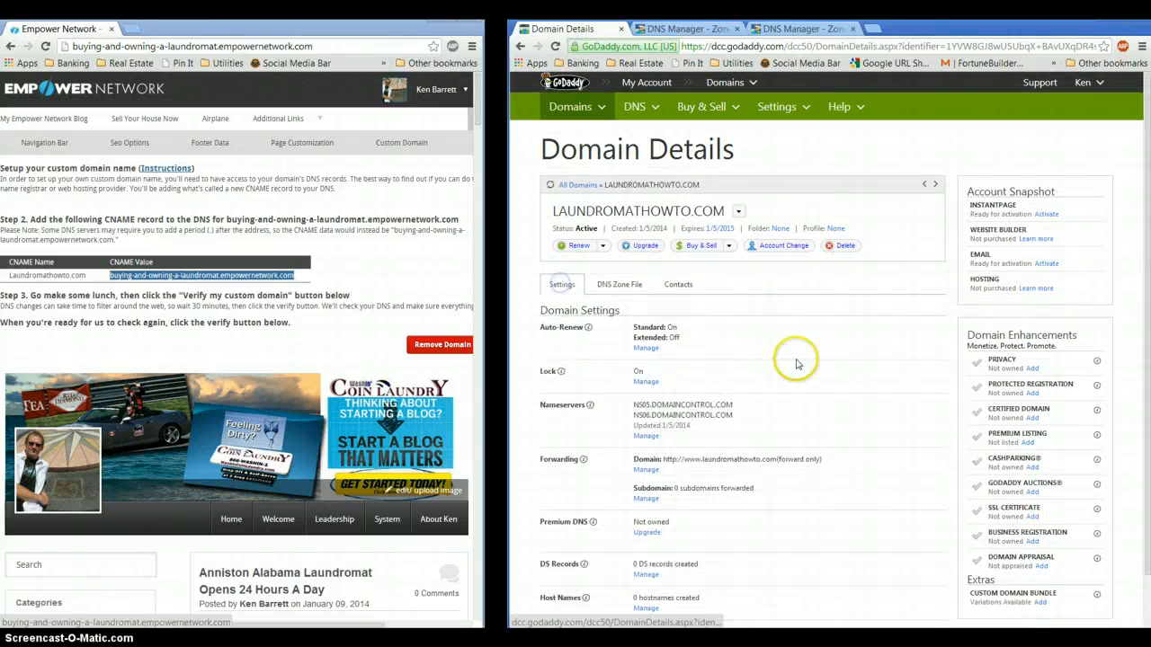
pyautogui.scroll(-1, 795, 401)
pyautogui.click(646, 410)
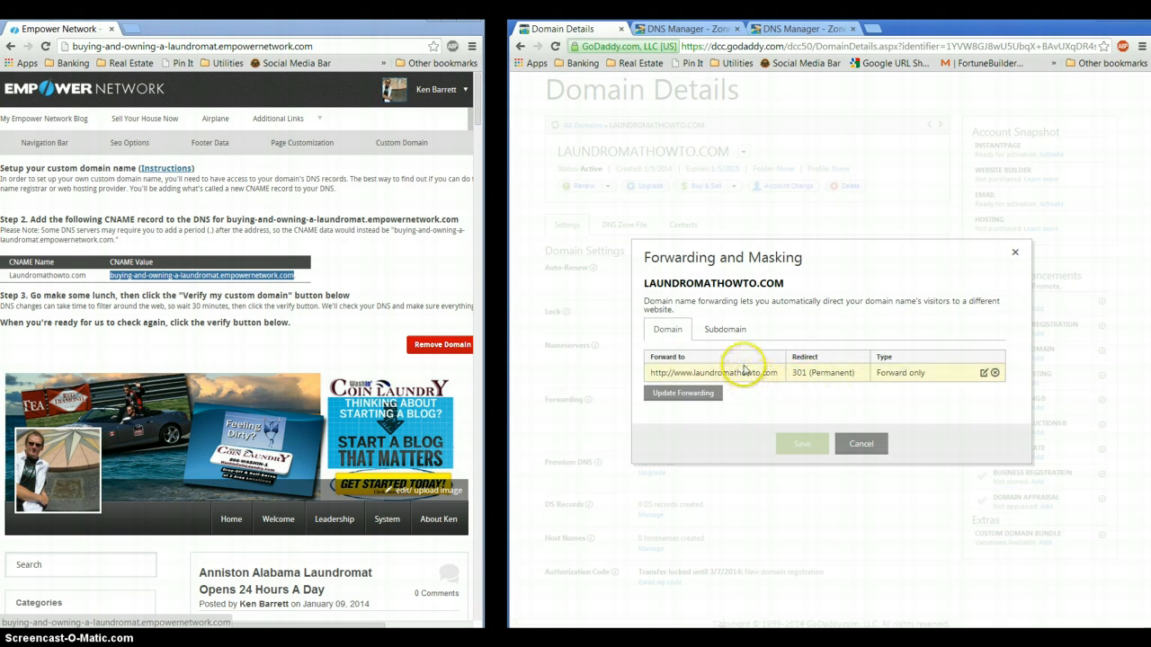
# Review the forwarding entry, keep it as Forward only, and cancel without changes
pyautogui.click(702, 395)
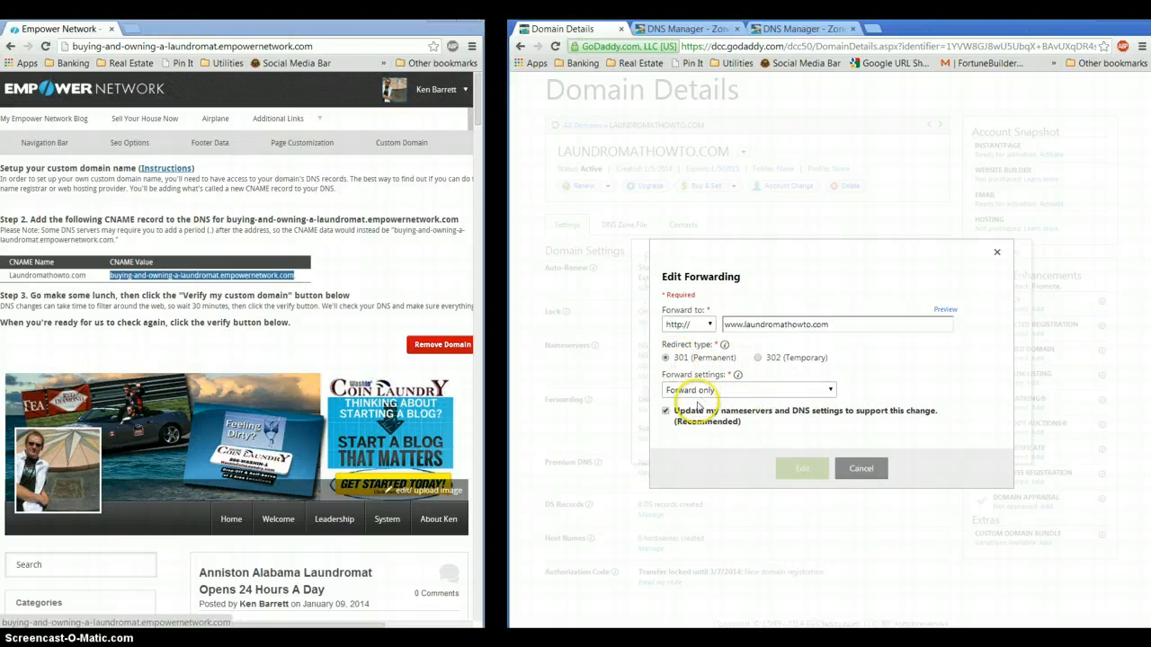
pyautogui.click(829, 392)
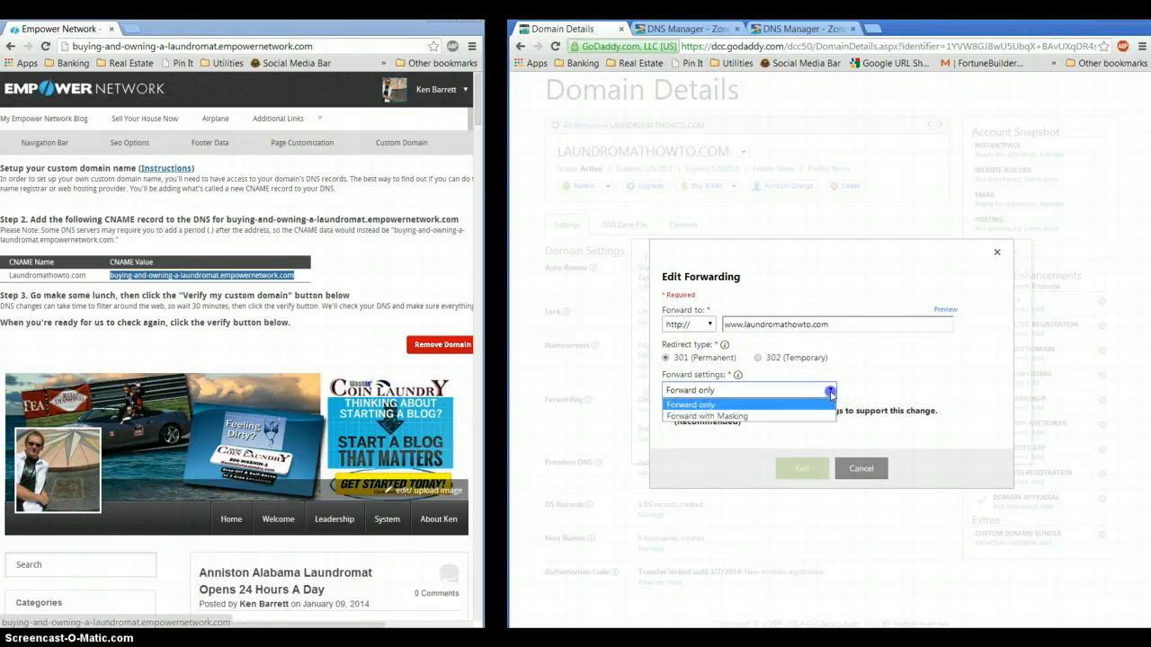
pyautogui.click(725, 404)
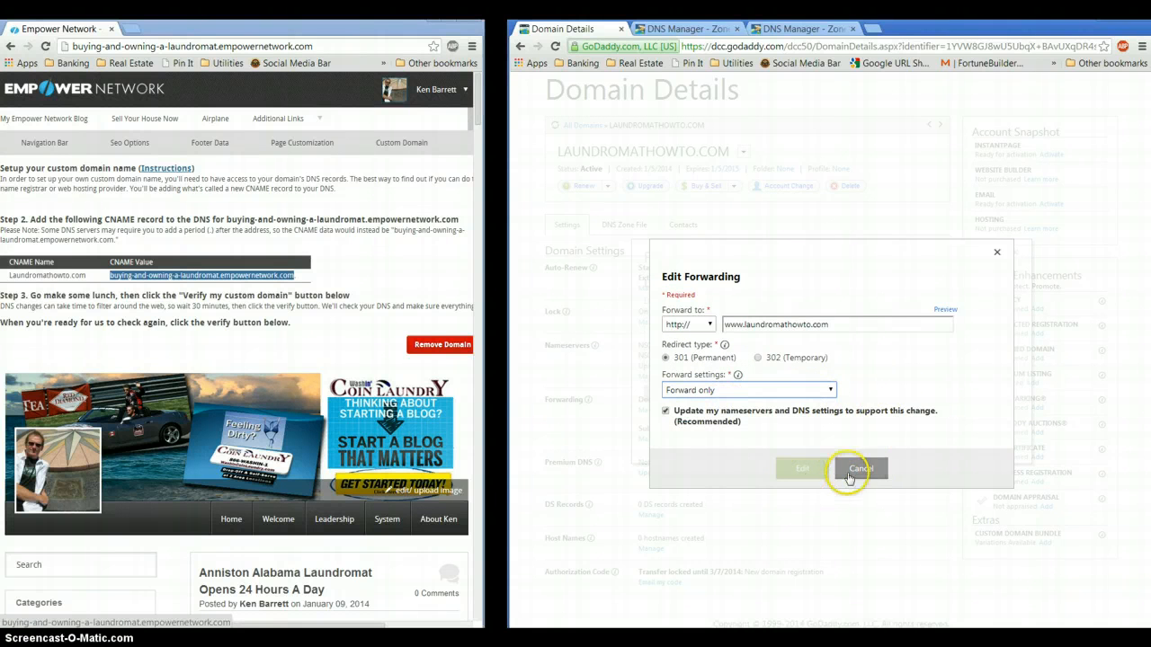
pyautogui.click(996, 251)
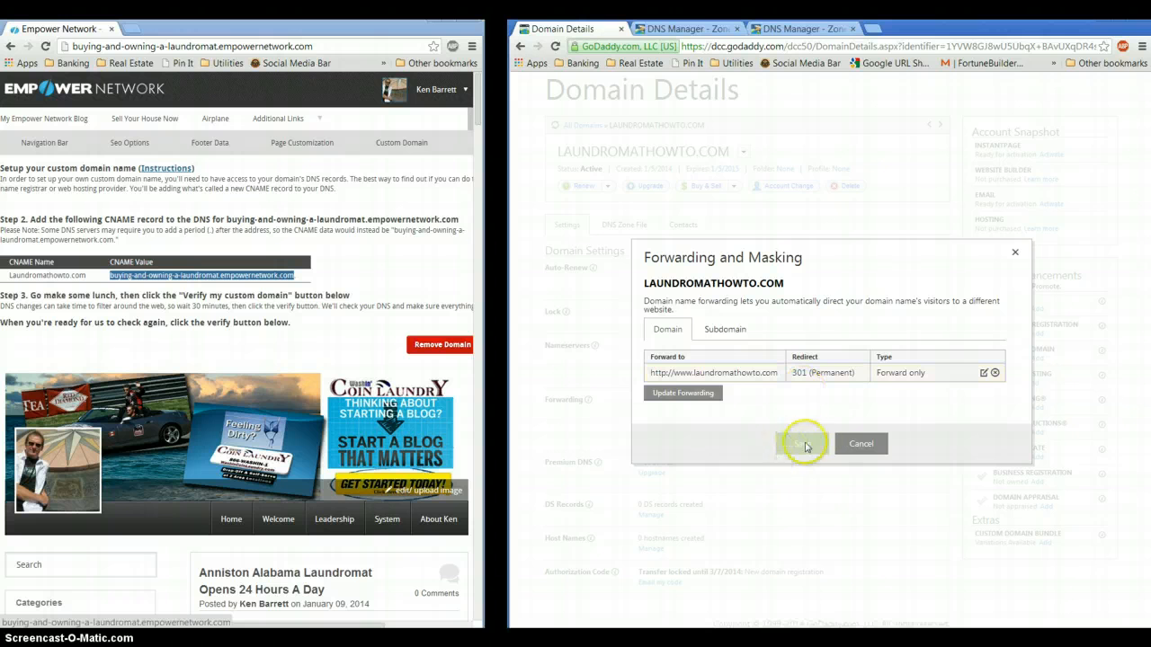
pyautogui.click(1013, 259)
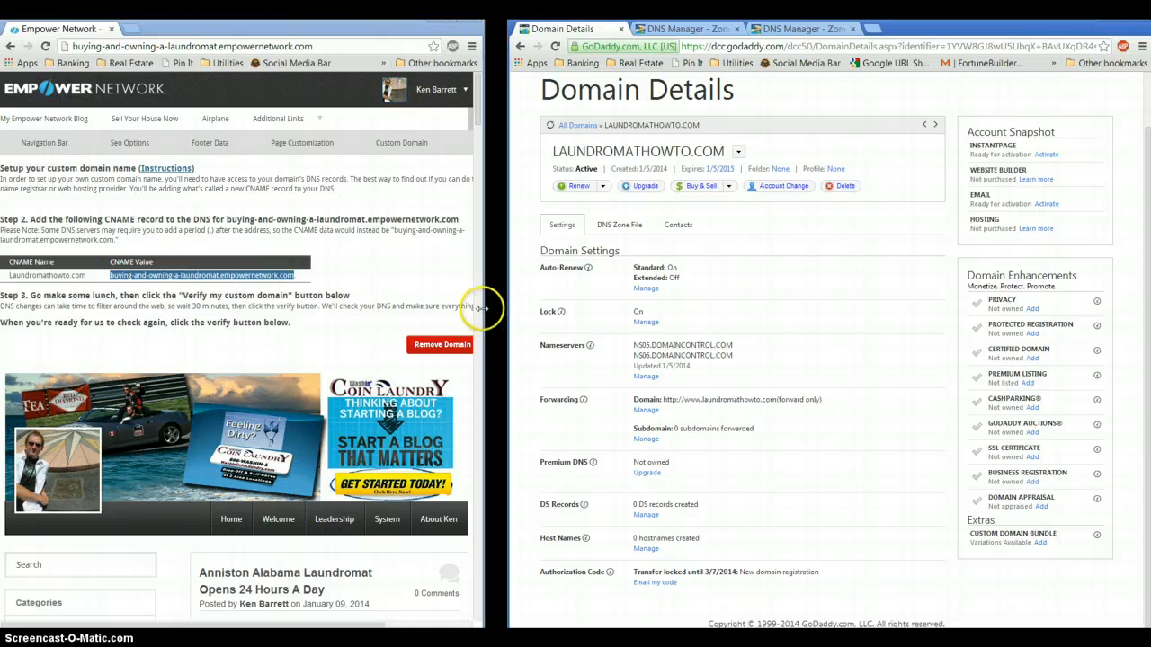
# Widen the Empower Network window and try Verify Custom Domain for Laundromathowto.com
pyautogui.moveTo(483, 307); pyautogui.dragTo(716, 308)
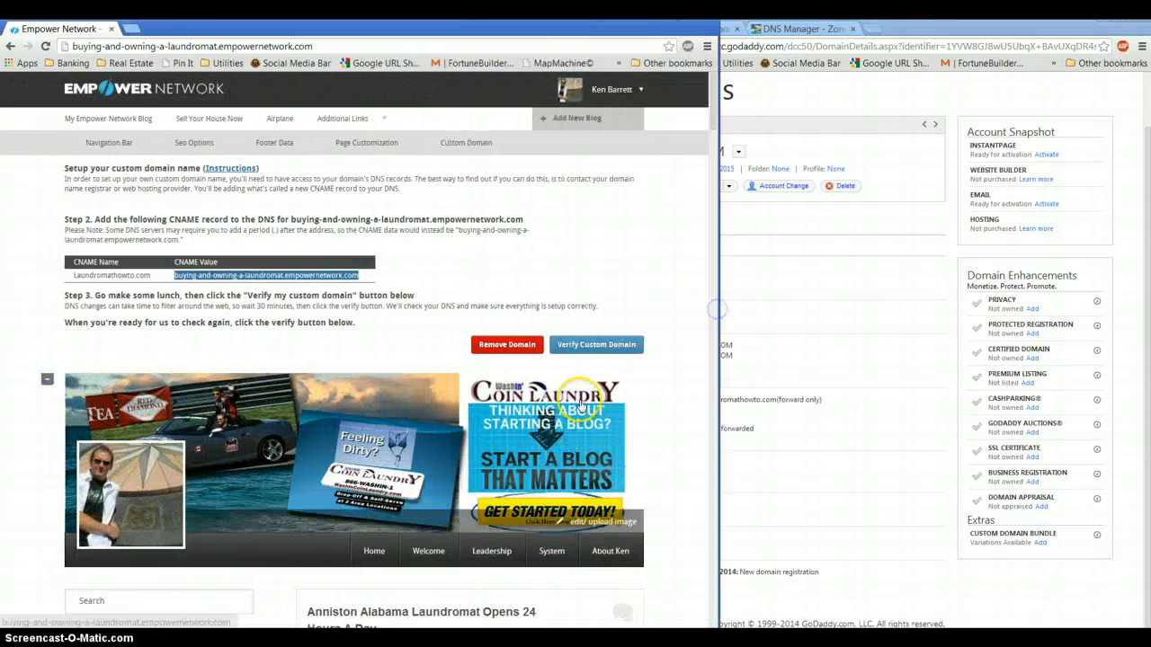
pyautogui.click(603, 351)
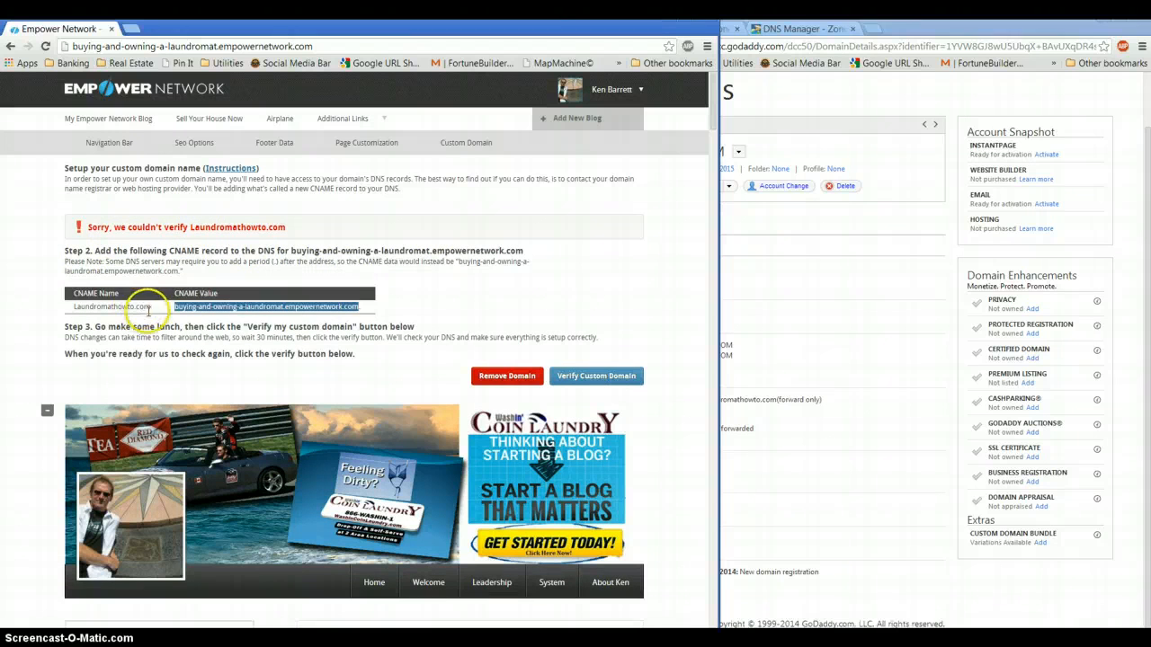
pyautogui.click(473, 308)
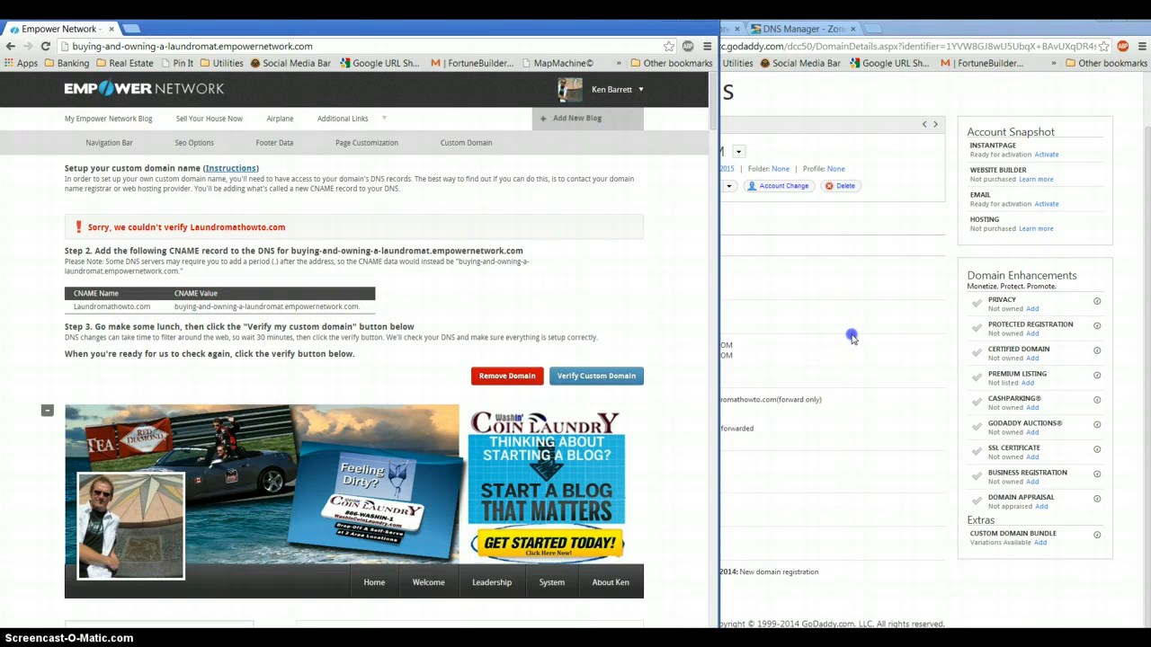
# Rearrange the GoDaddy and Empower windows and retry verification, which still reports it couldn't verify
pyautogui.click(780, 331)
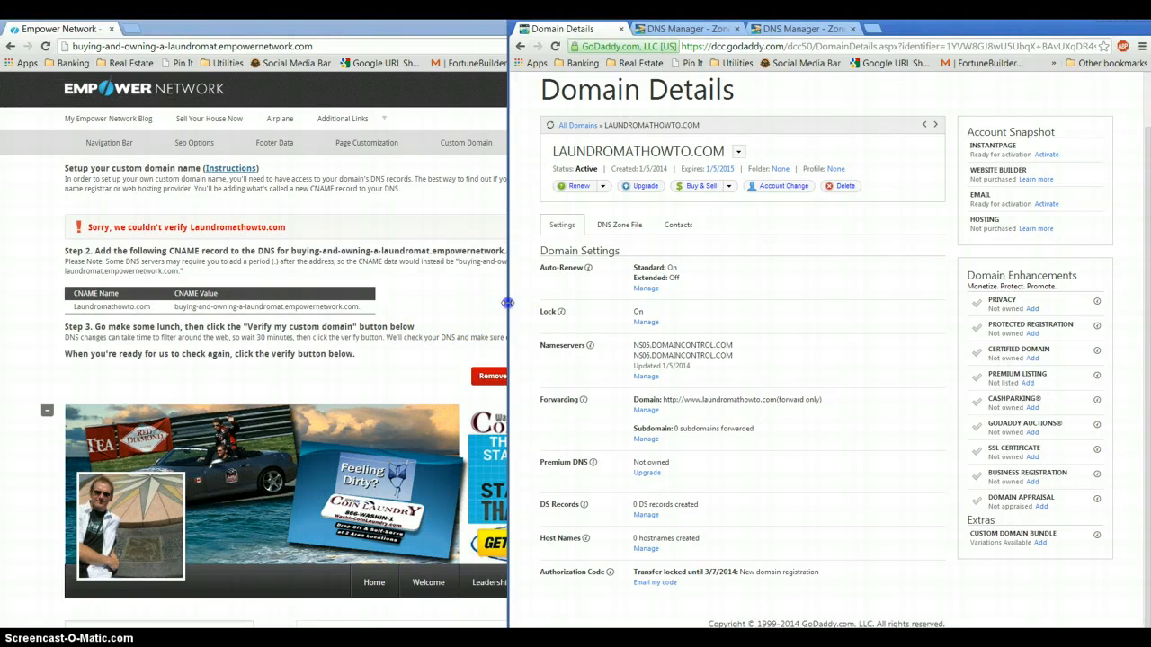
pyautogui.moveTo(508, 303); pyautogui.dragTo(661, 289)
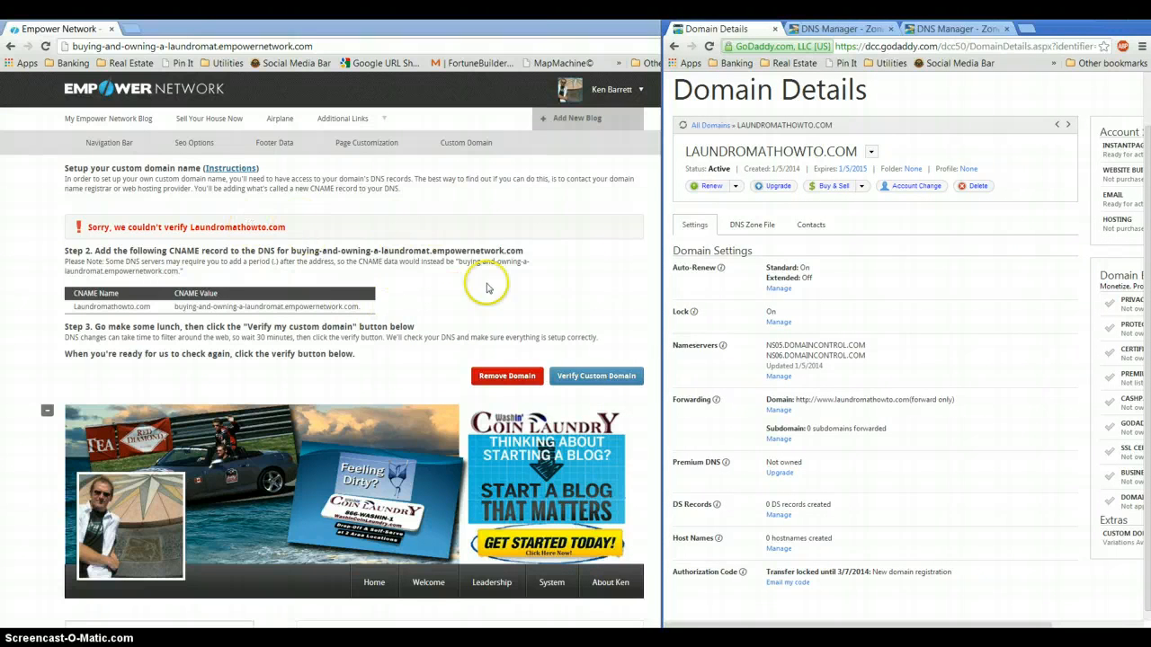
pyautogui.click(596, 378)
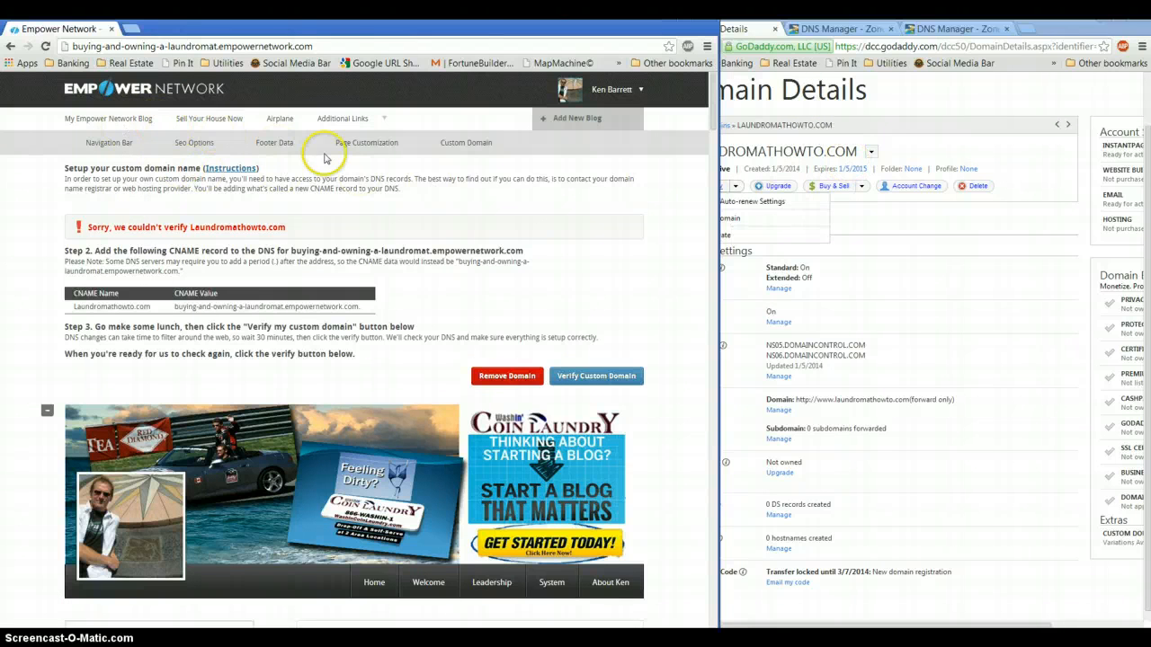
# Load the author's Empower Network blog on its custom domain in a new tab and scroll through it
pyautogui.hotkey('ctrl', 't')
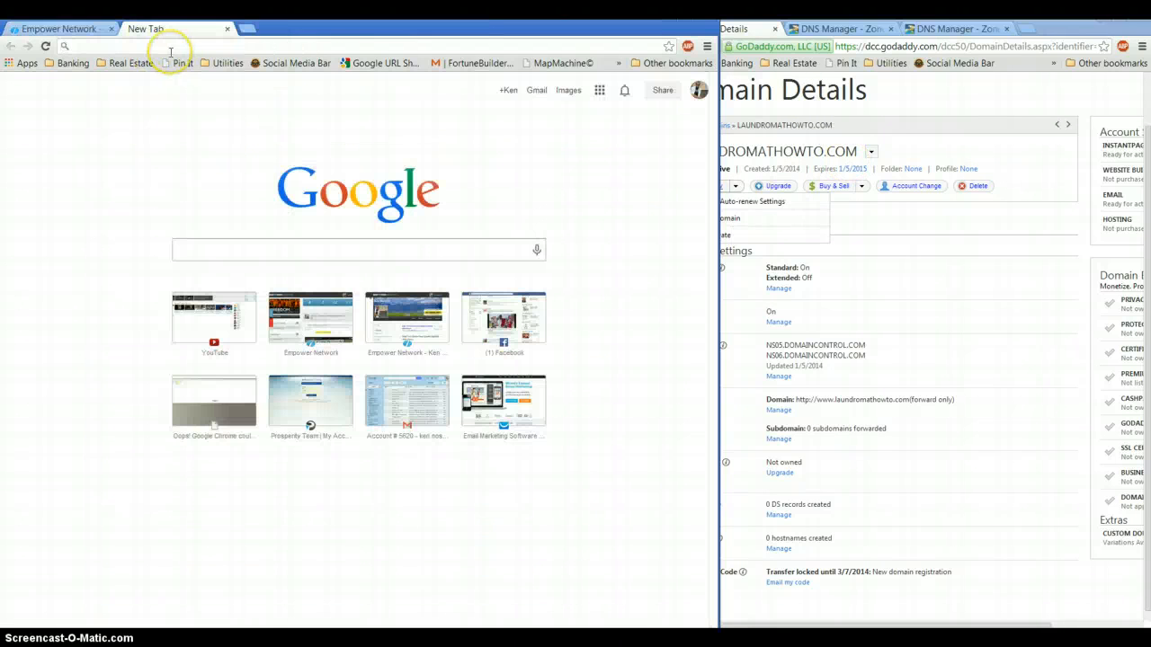
pyautogui.write('kenbarrett')
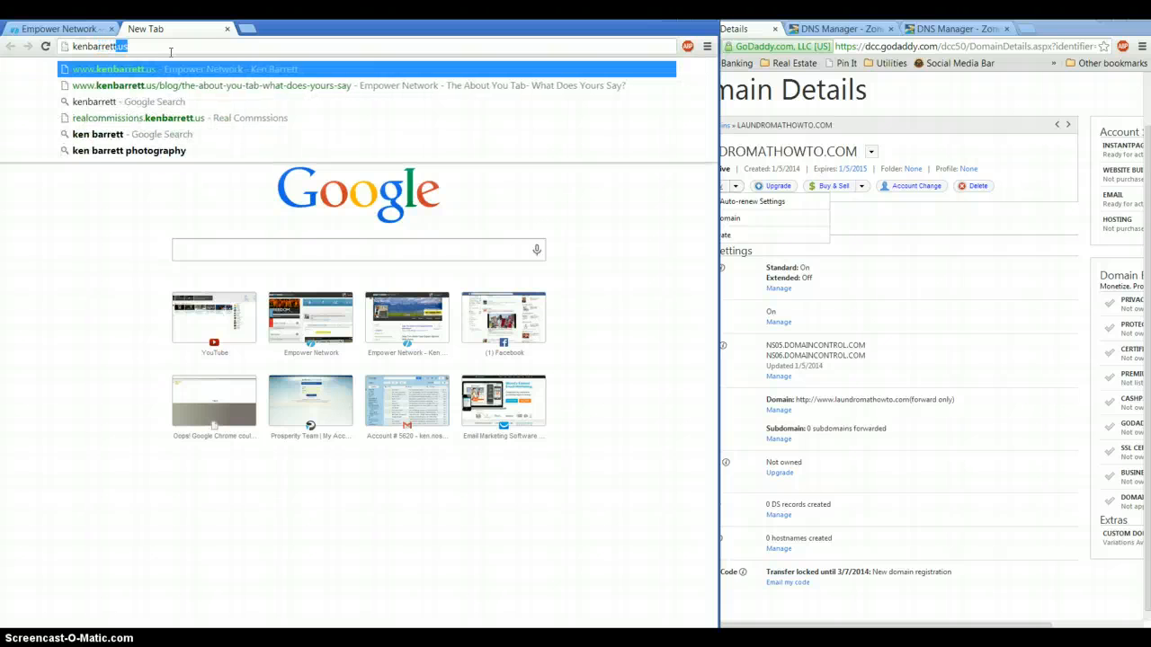
pyautogui.press('Return')
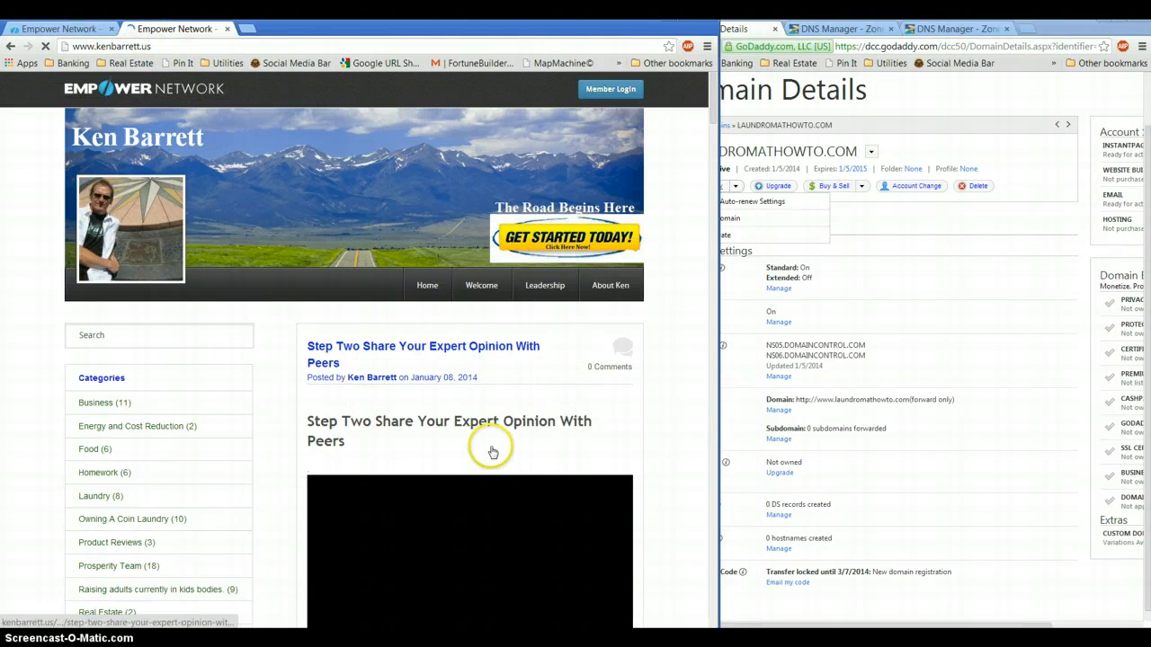
pyautogui.scroll(-3, 321, 446)
pyautogui.scroll(-1, 637, 399)
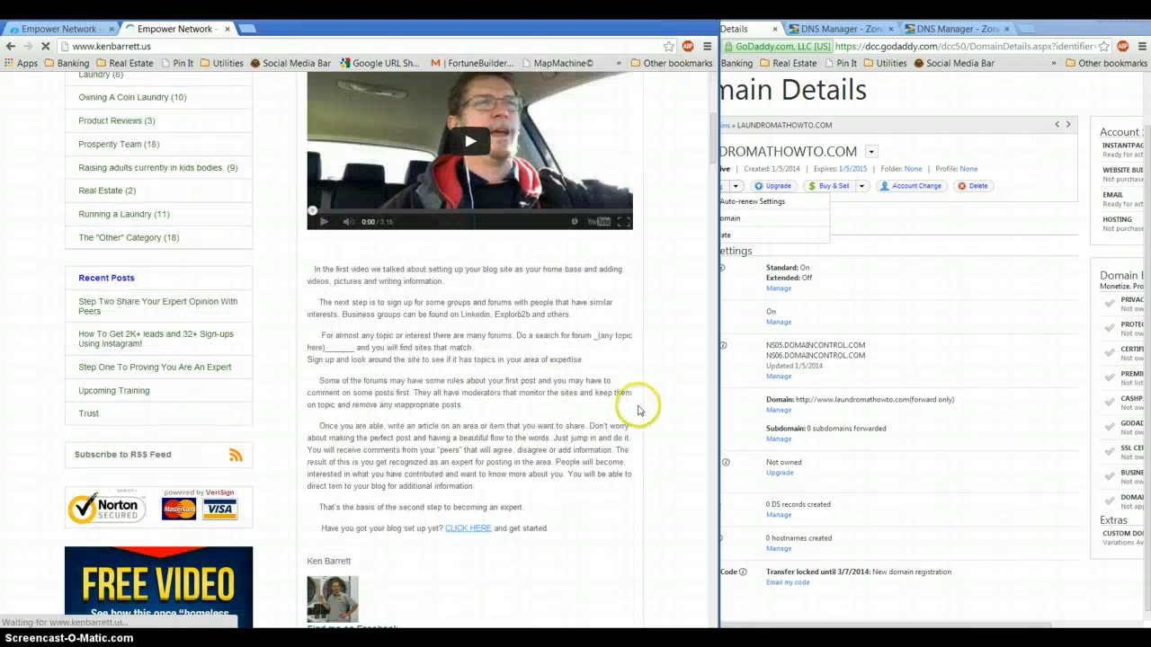